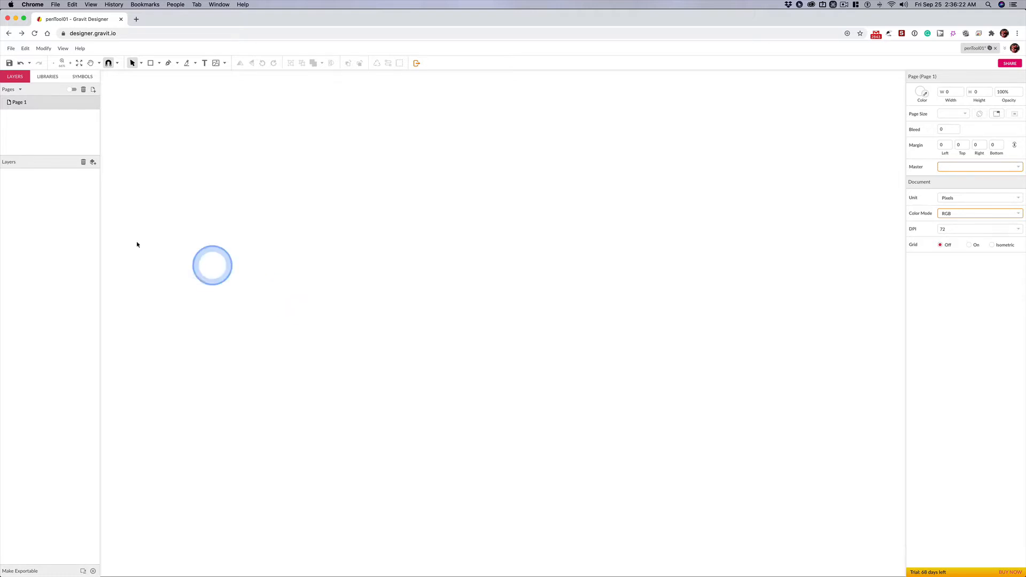
Check which snapping options are enabled for the document.
{"action": "left_click", "coordinate": [118, 64]}
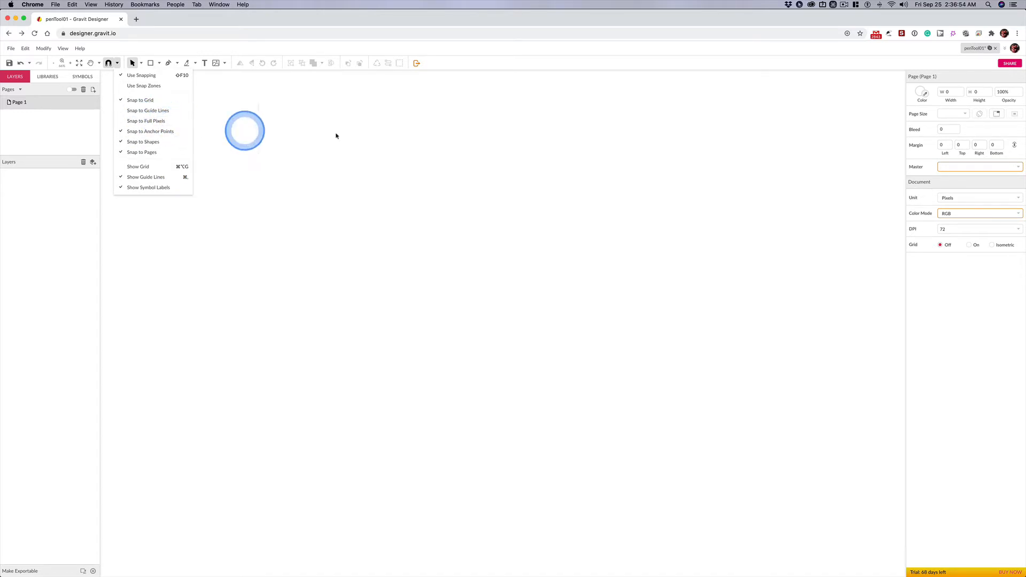
{"action": "left_click", "coordinate": [227, 114]}
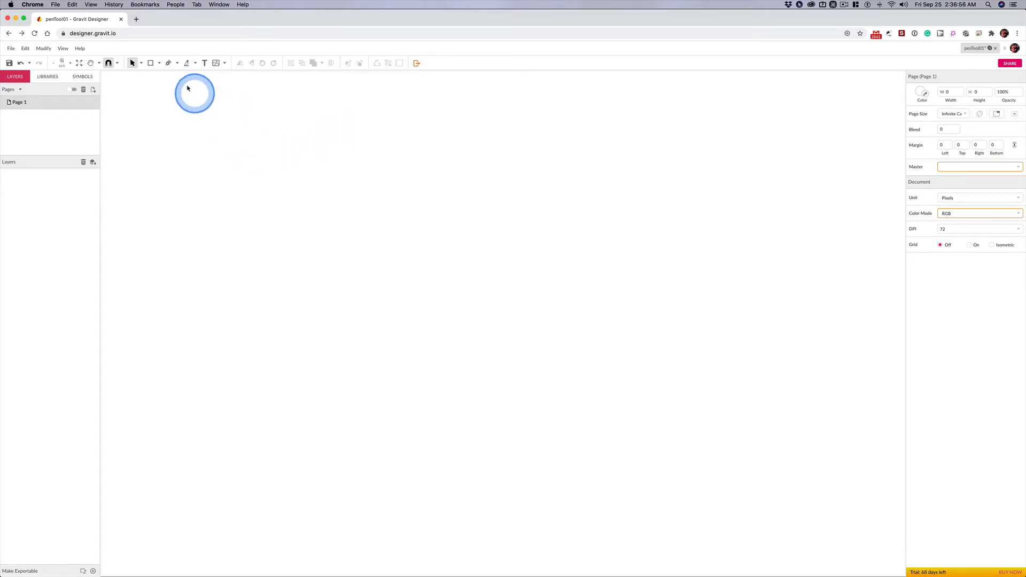
{"action": "left_click", "coordinate": [167, 64]}
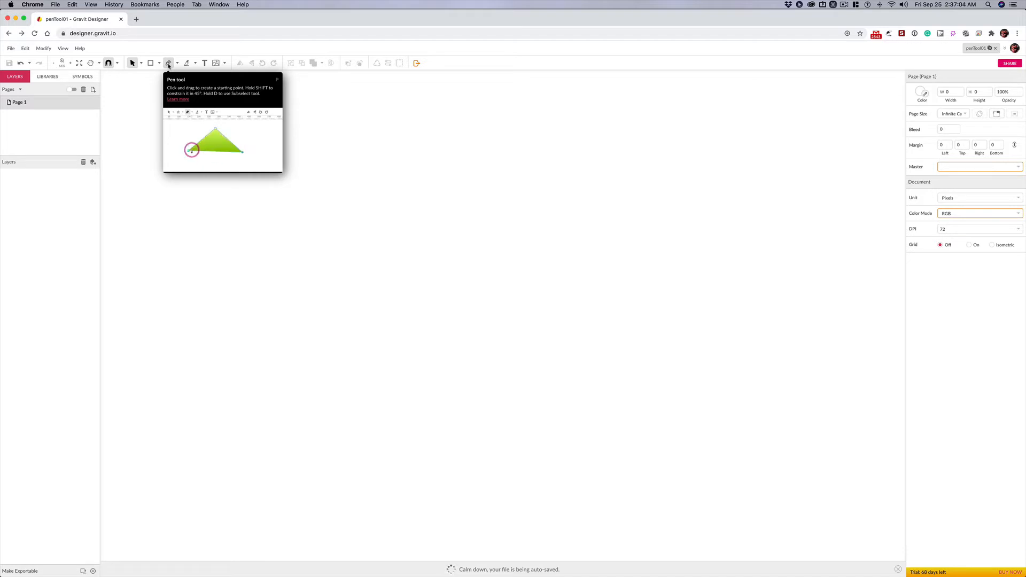
{"action": "left_click", "coordinate": [168, 63]}
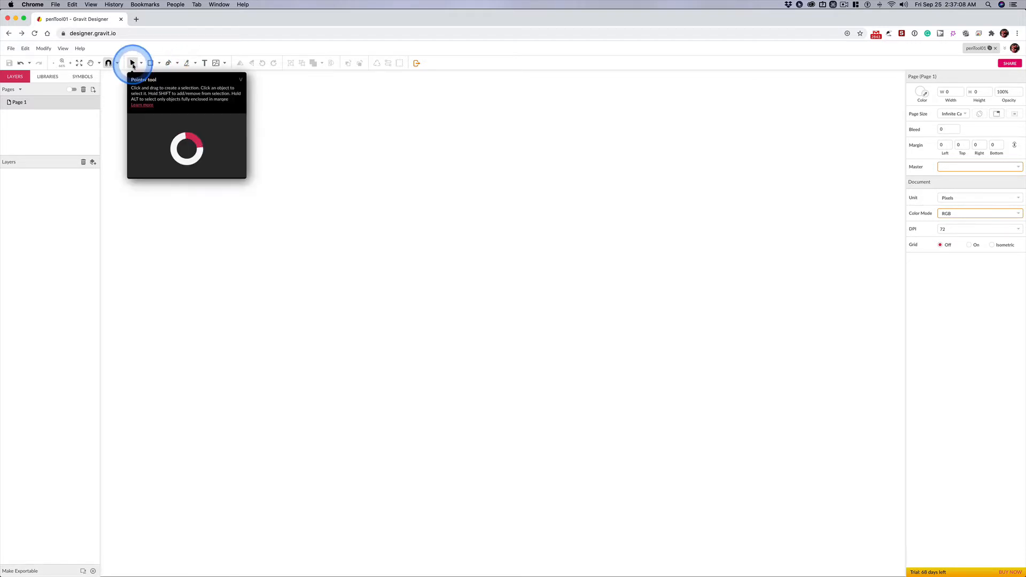
{"action": "left_click", "coordinate": [169, 64]}
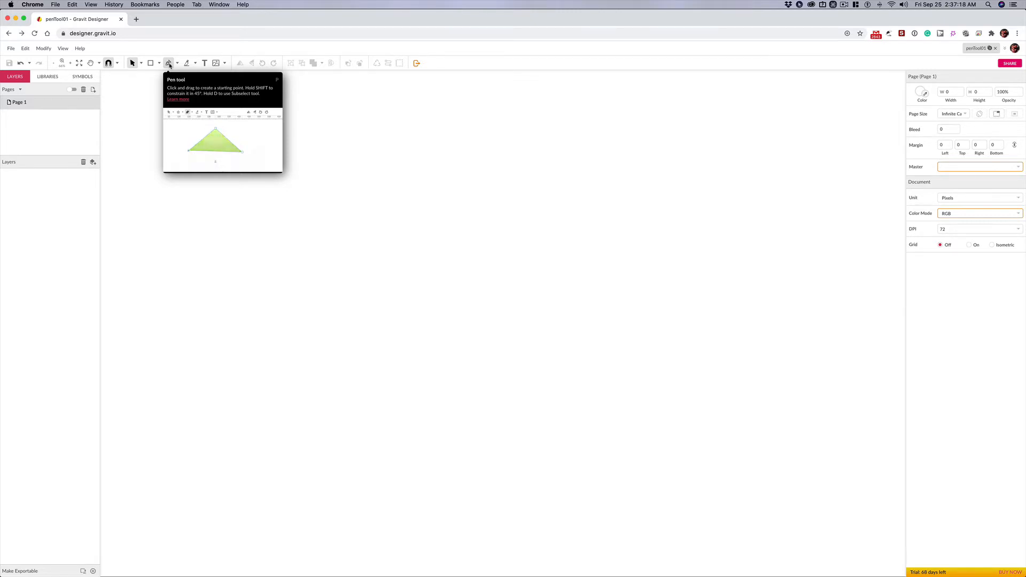
{"action": "left_click", "coordinate": [168, 63]}
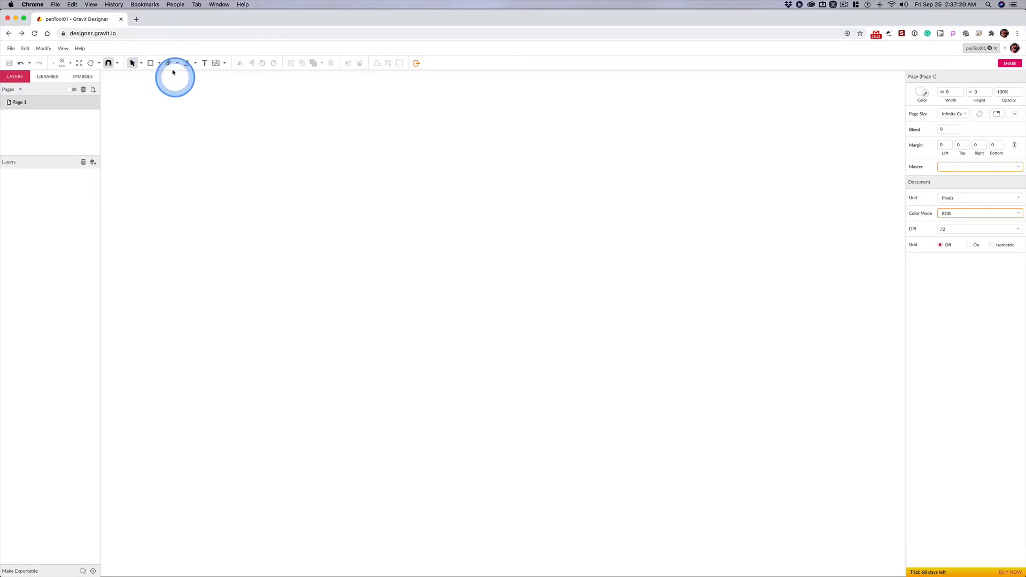
{"action": "left_click", "coordinate": [186, 63]}
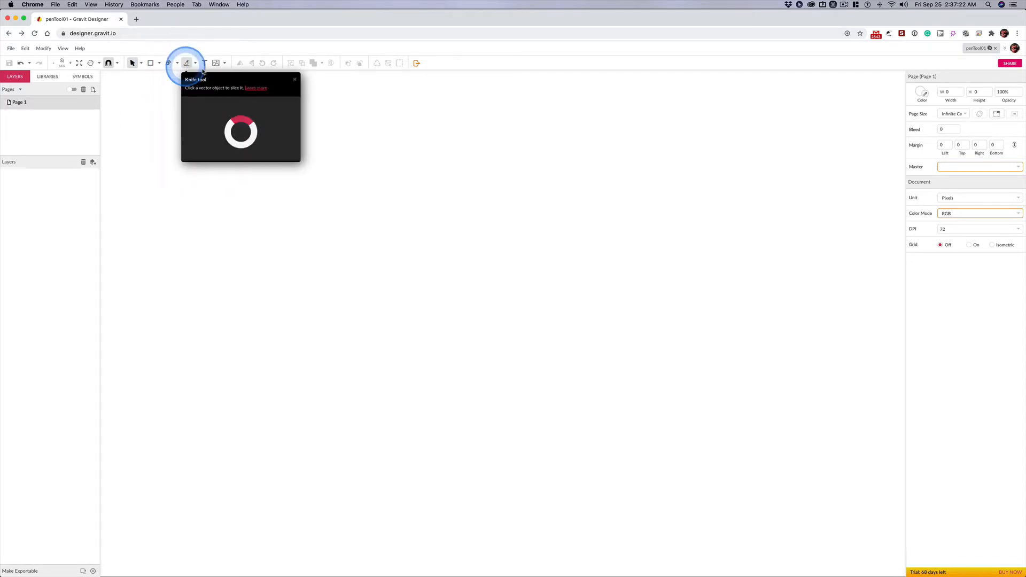
{"action": "left_click", "coordinate": [168, 63]}
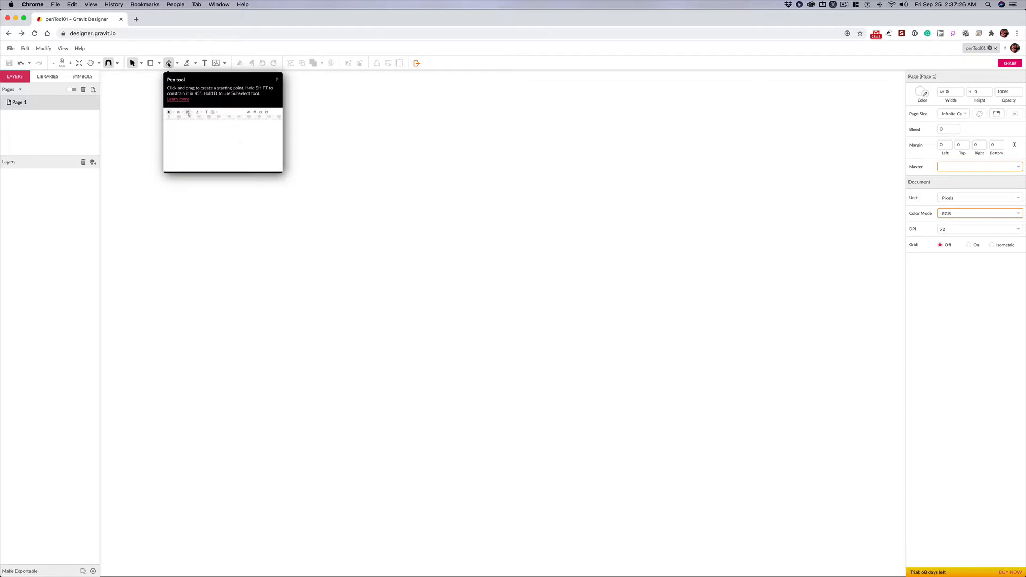
{"action": "left_click", "coordinate": [255, 194]}
{"action": "left_click", "coordinate": [167, 110]}
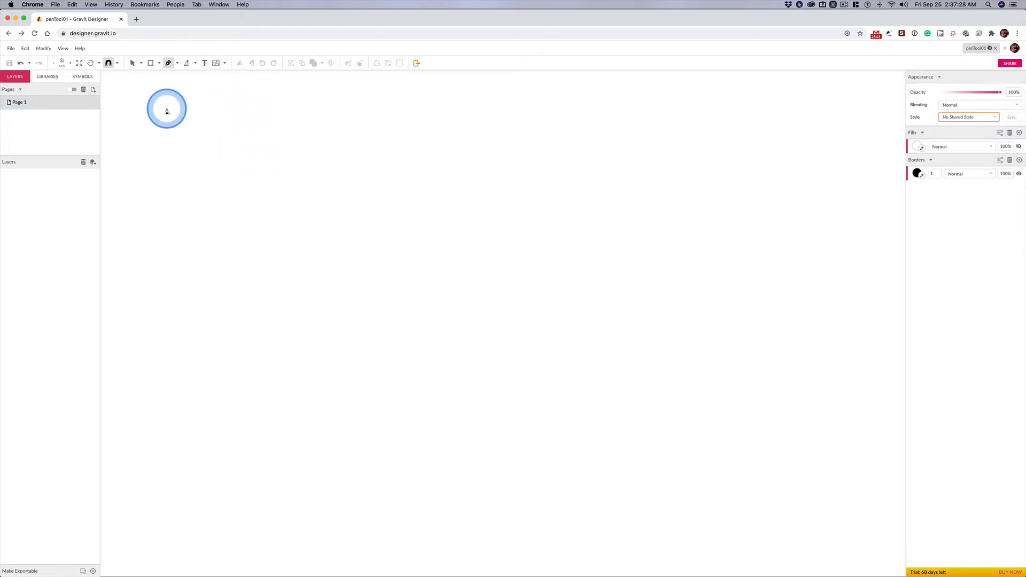
{"action": "left_click", "coordinate": [132, 63]}
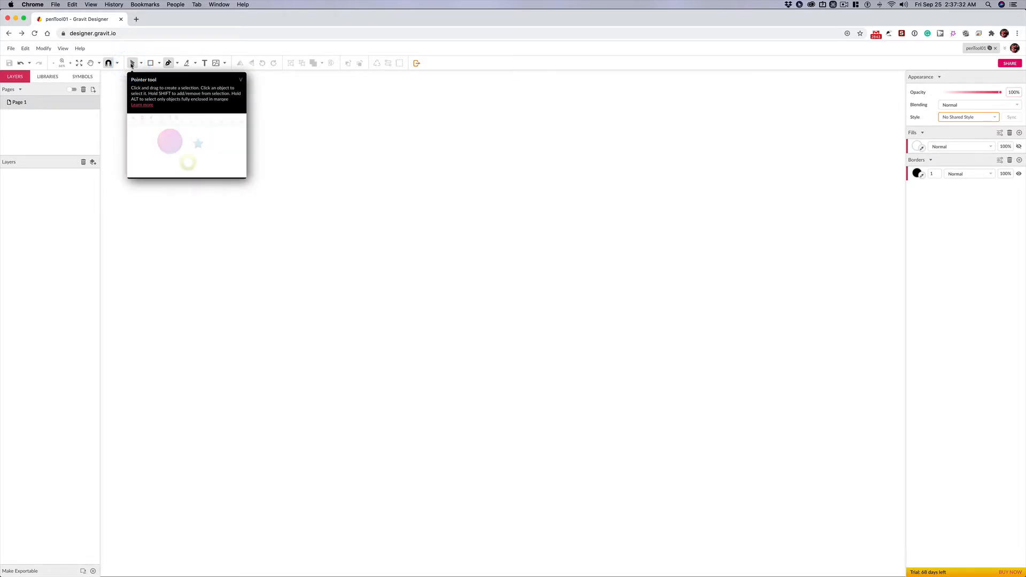
{"action": "left_click", "coordinate": [230, 136]}
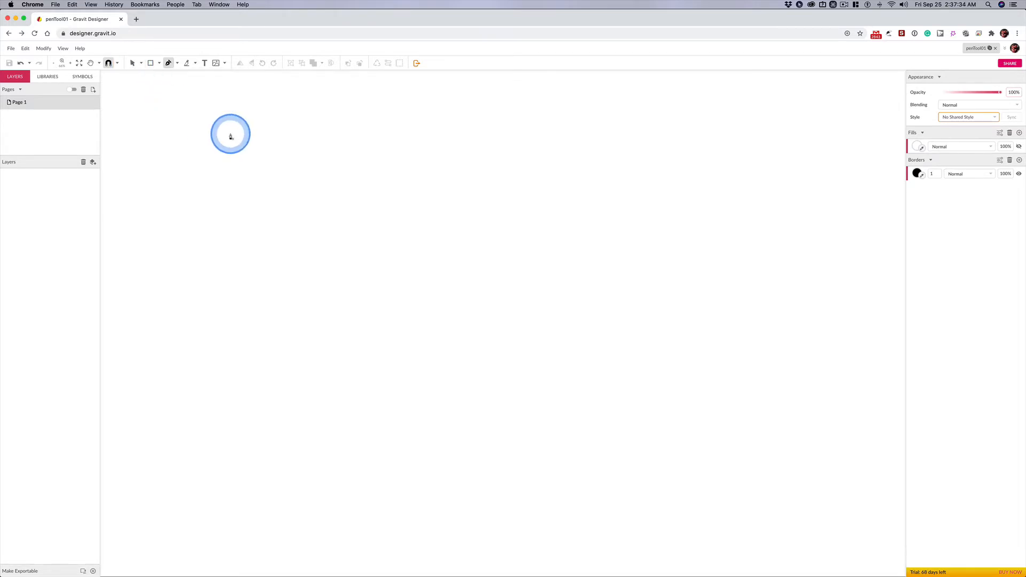
{"action": "key", "text": "v"}
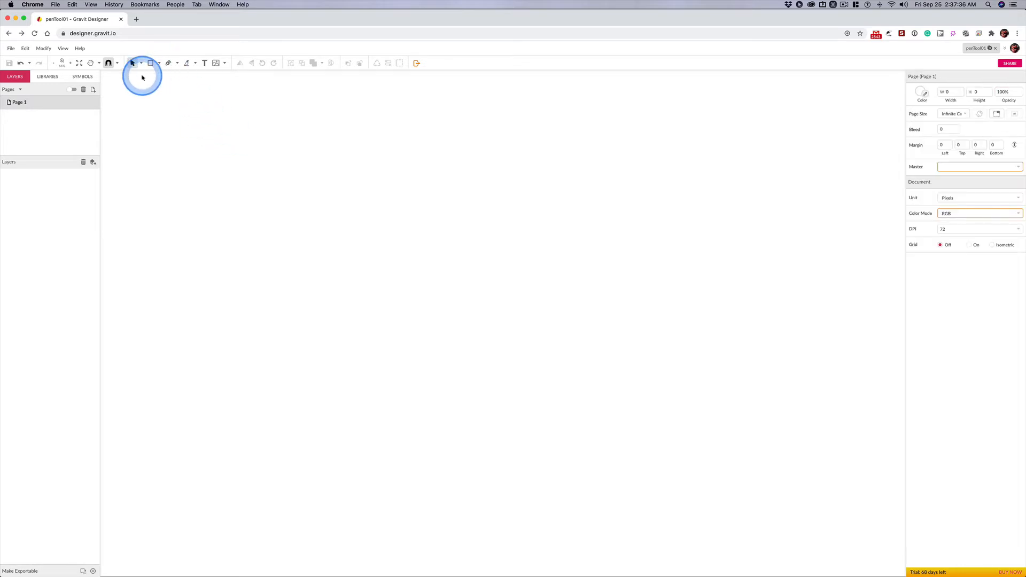
Draw a closed five-pointed star with the Pen tool, about 985 px wide and 971 px high.
{"action": "key", "text": "p"}
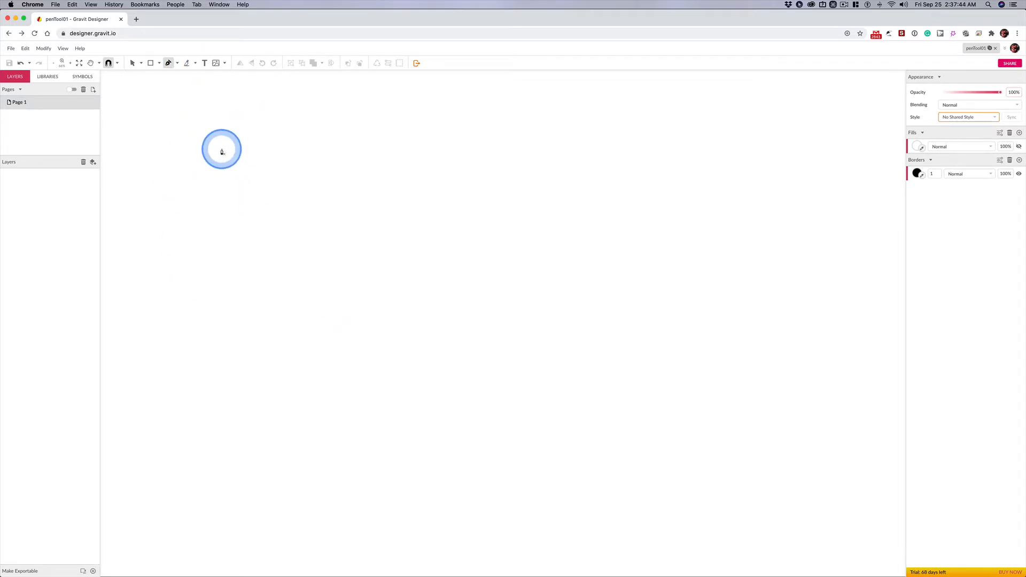
{"action": "left_click", "coordinate": [244, 139]}
{"action": "left_click", "coordinate": [362, 340]}
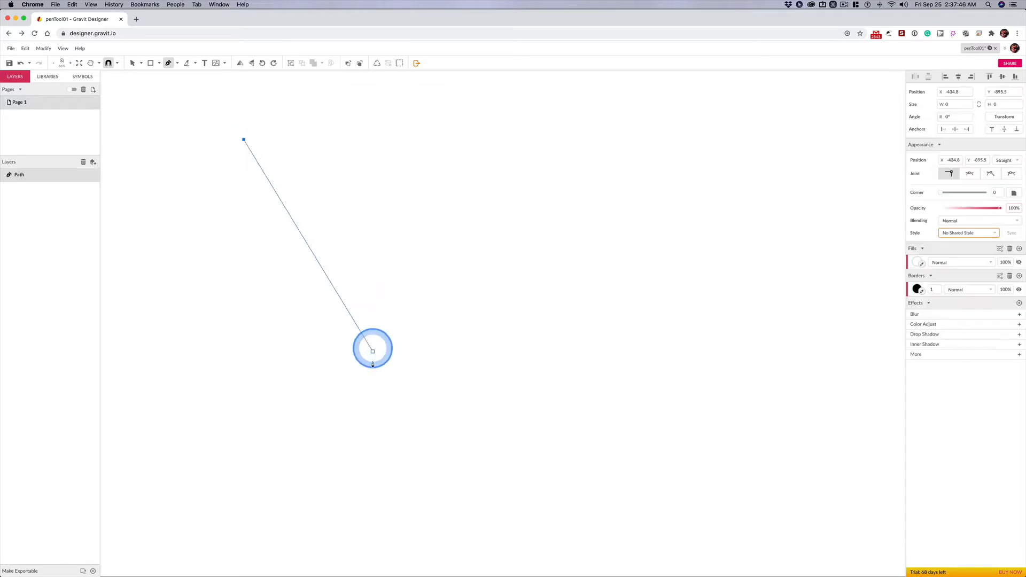
{"action": "left_click", "coordinate": [275, 222]}
{"action": "left_click", "coordinate": [386, 224]}
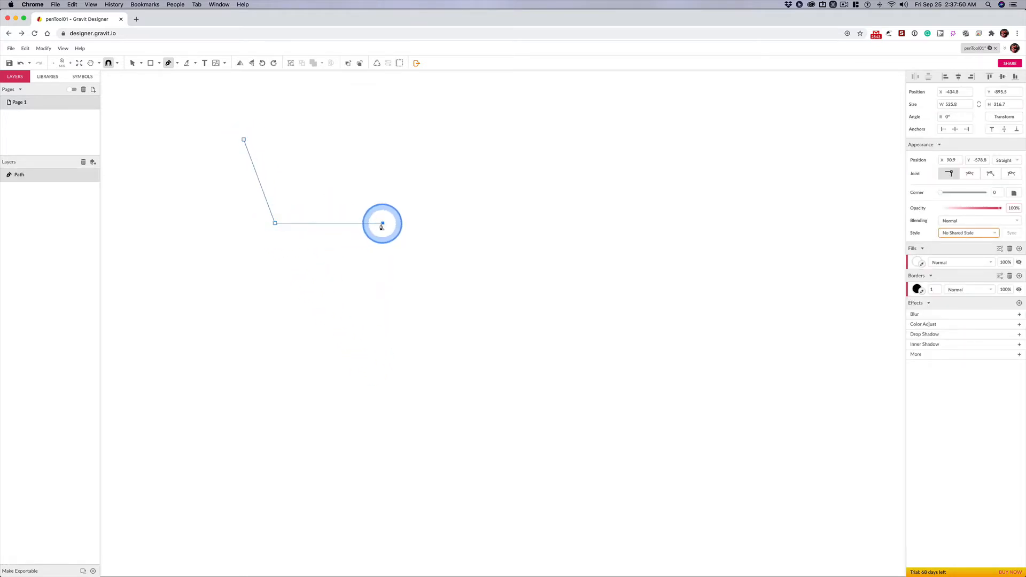
{"action": "left_click", "coordinate": [276, 266]}
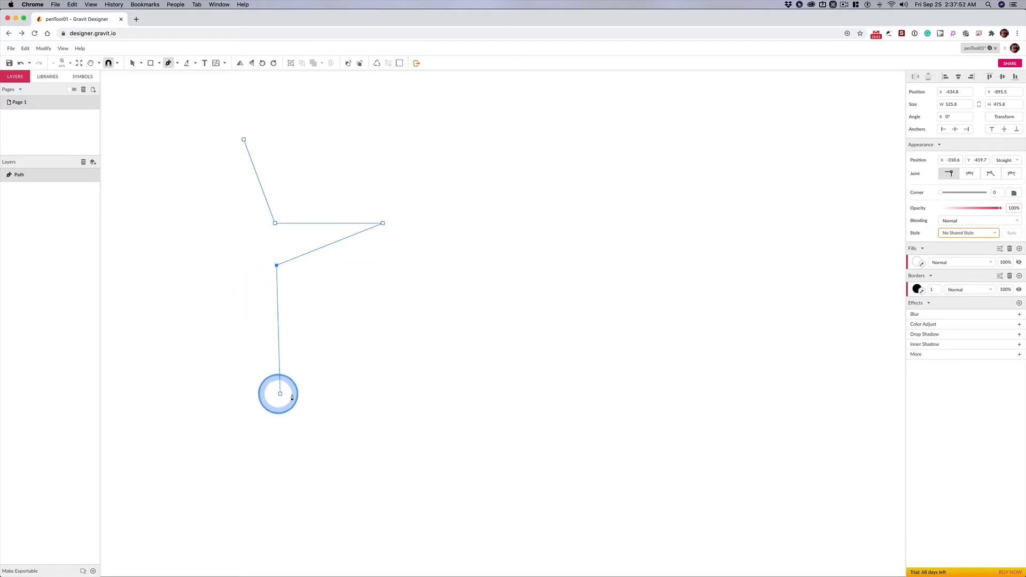
{"action": "left_click", "coordinate": [323, 392]}
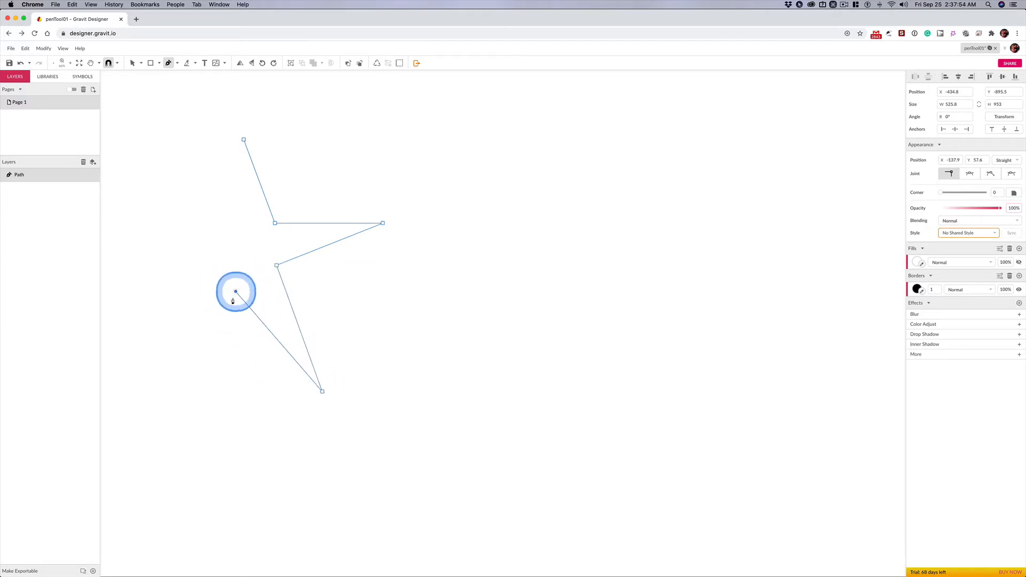
{"action": "left_click", "coordinate": [235, 291]}
{"action": "left_click", "coordinate": [185, 396]}
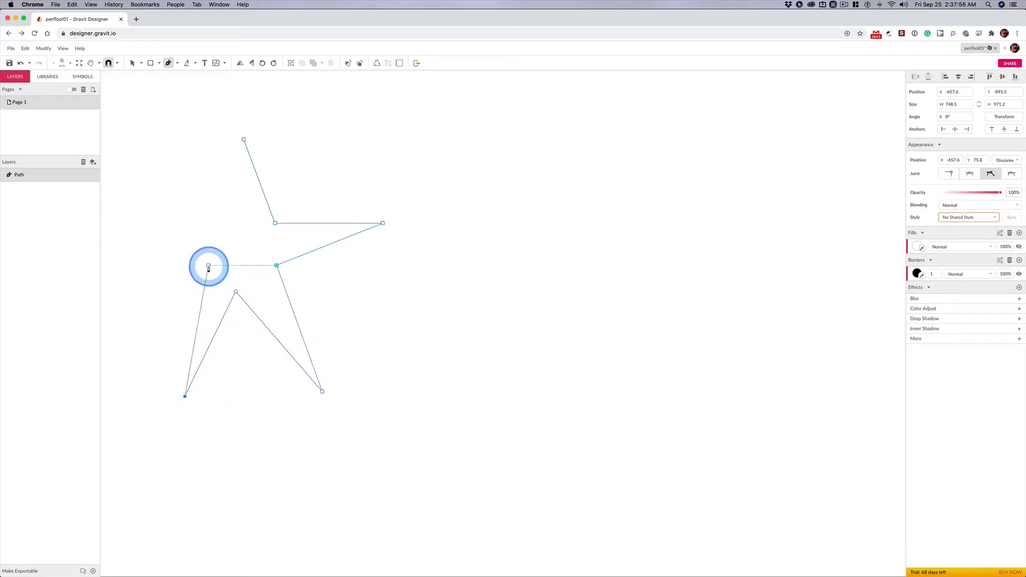
{"action": "left_click", "coordinate": [209, 266]}
{"action": "left_click", "coordinate": [122, 225]}
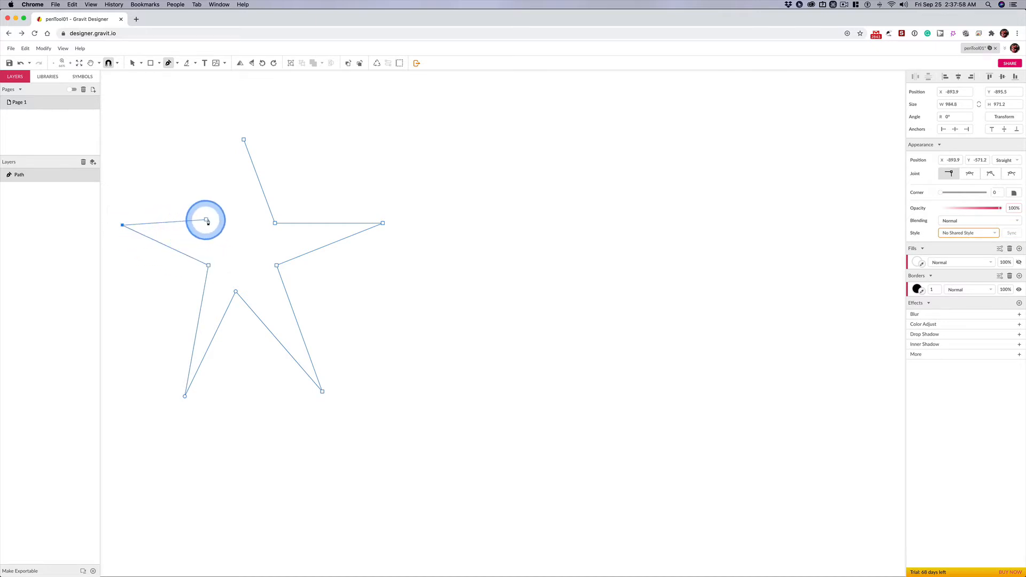
{"action": "left_click_drag", "start_coordinate": [231, 224], "coordinate": [240, 152]}
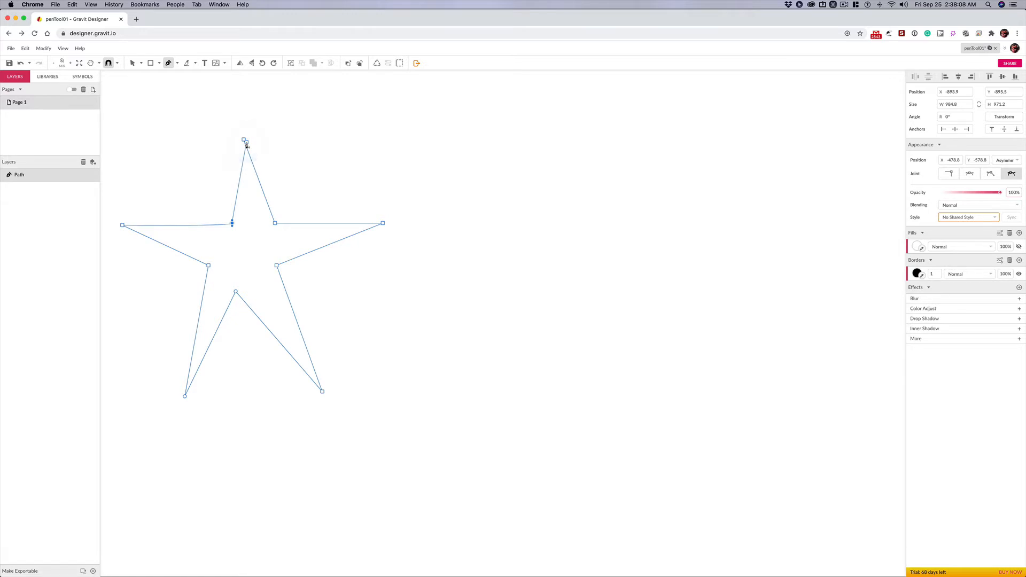
{"action": "left_click", "coordinate": [244, 141]}
{"action": "left_click", "coordinate": [244, 140]}
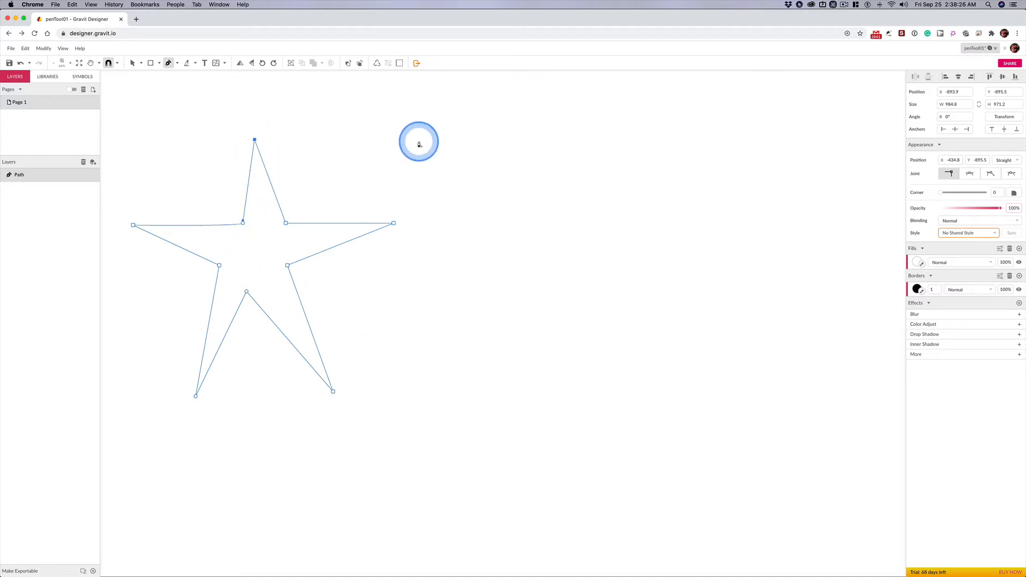
Switch from the Pen tool to the Pointer tool and deselect the star path.
{"action": "scroll", "coordinate": [415, 148], "scroll_direction": "up", "scroll_amount": 1}
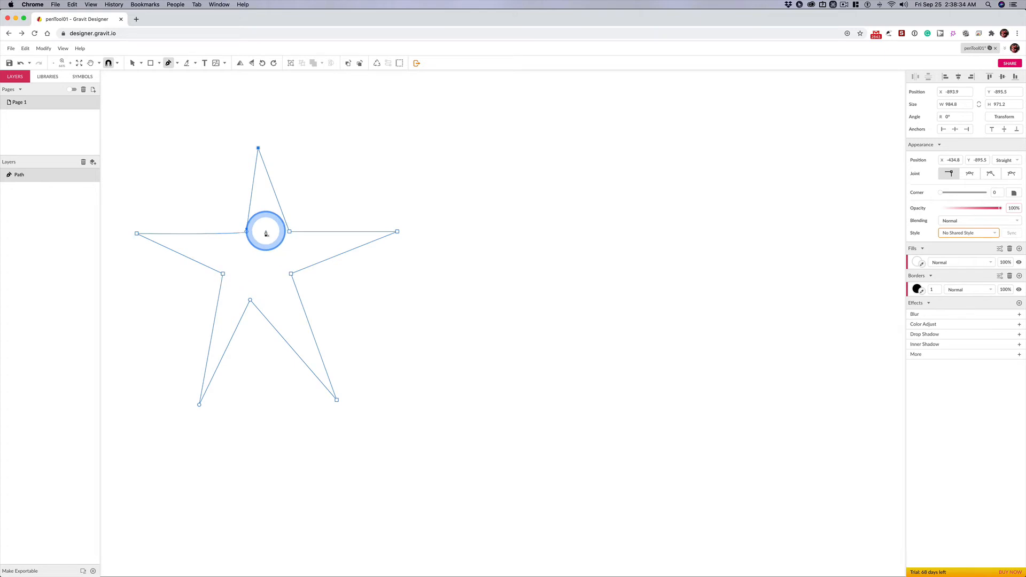
{"action": "scroll", "coordinate": [175, 92], "scroll_direction": "up", "scroll_amount": 1}
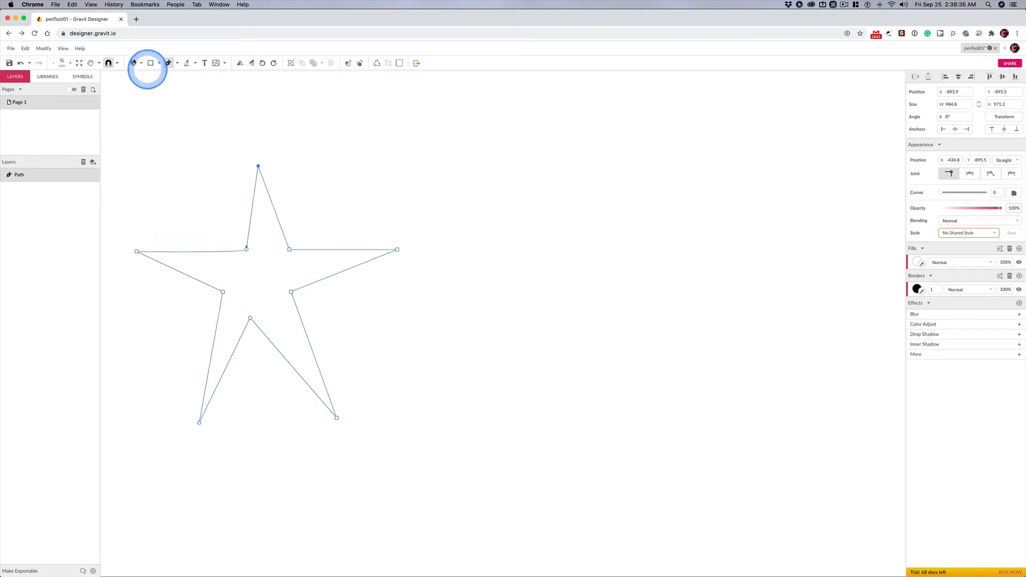
{"action": "left_click", "coordinate": [132, 63]}
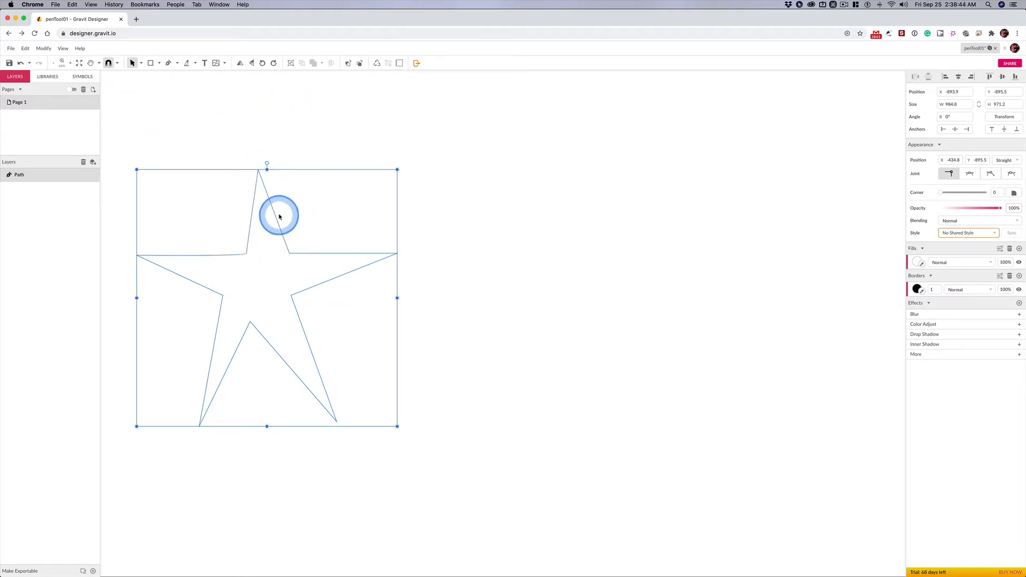
{"action": "left_click", "coordinate": [584, 204]}
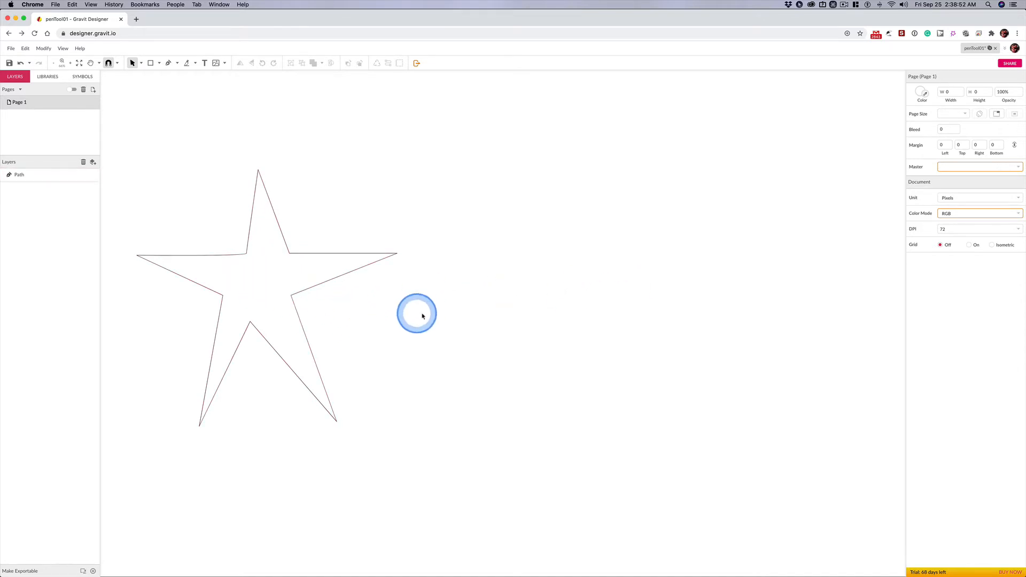
Give the star path a solid light green fill, #73D597, and deselect it.
{"action": "left_click", "coordinate": [260, 288]}
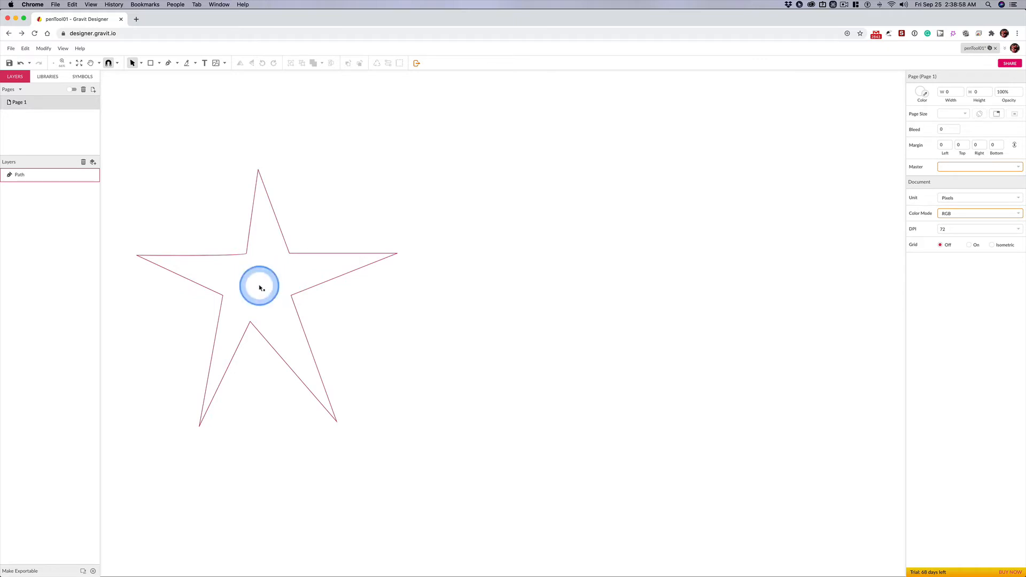
{"action": "left_click", "coordinate": [261, 289]}
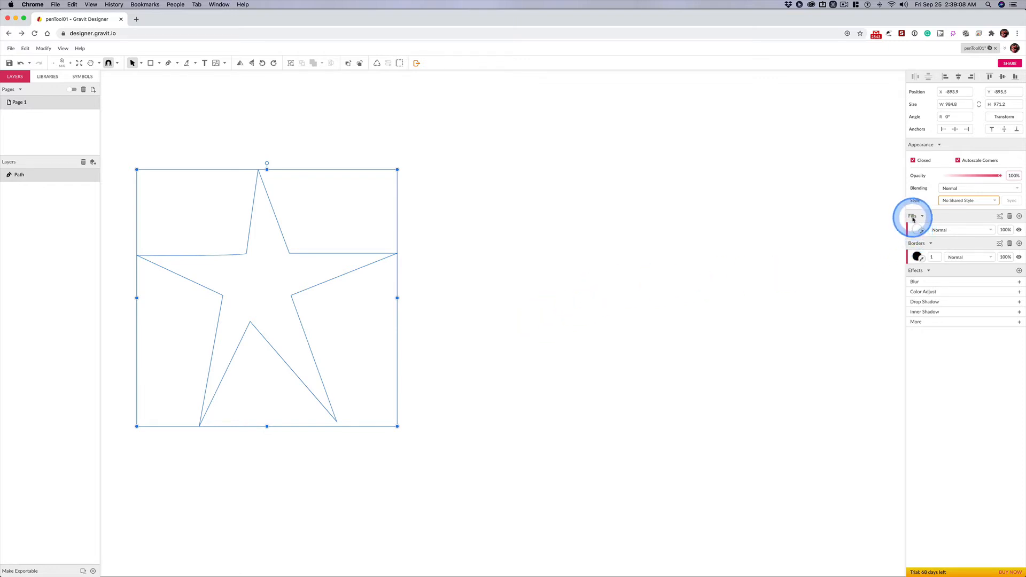
{"action": "key", "text": "ctrl"}
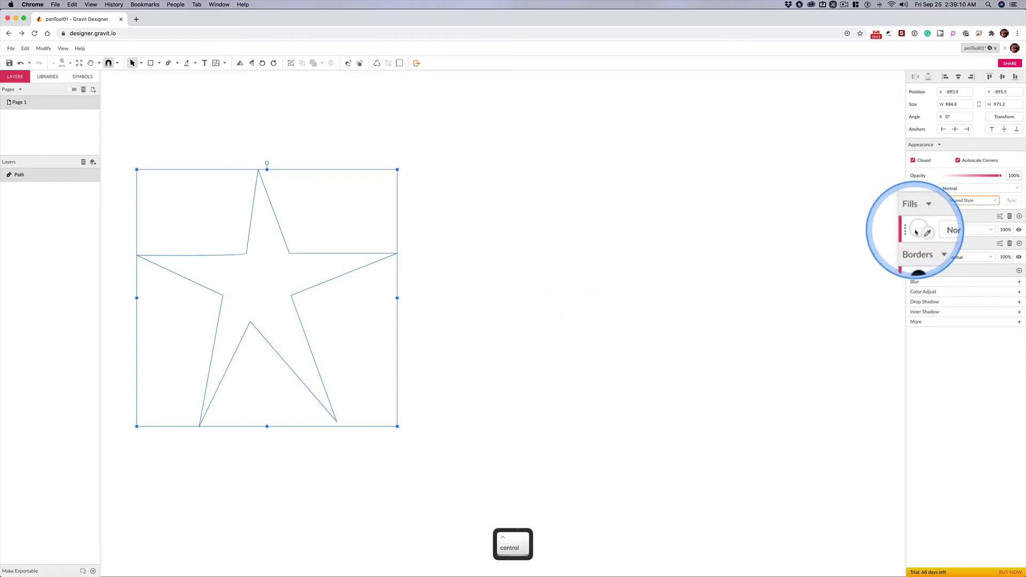
{"action": "left_click", "coordinate": [917, 230]}
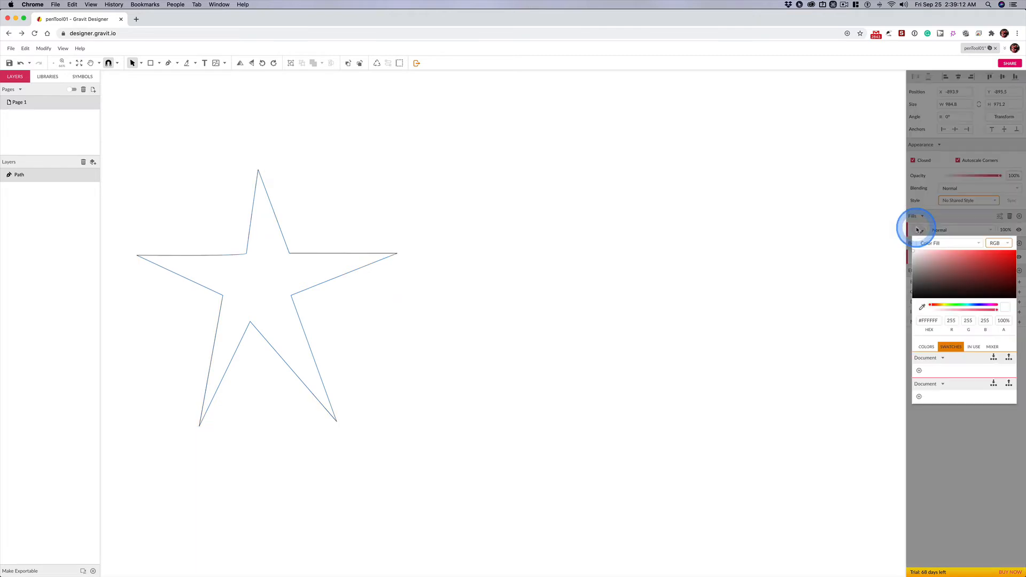
{"action": "left_click", "coordinate": [956, 305]}
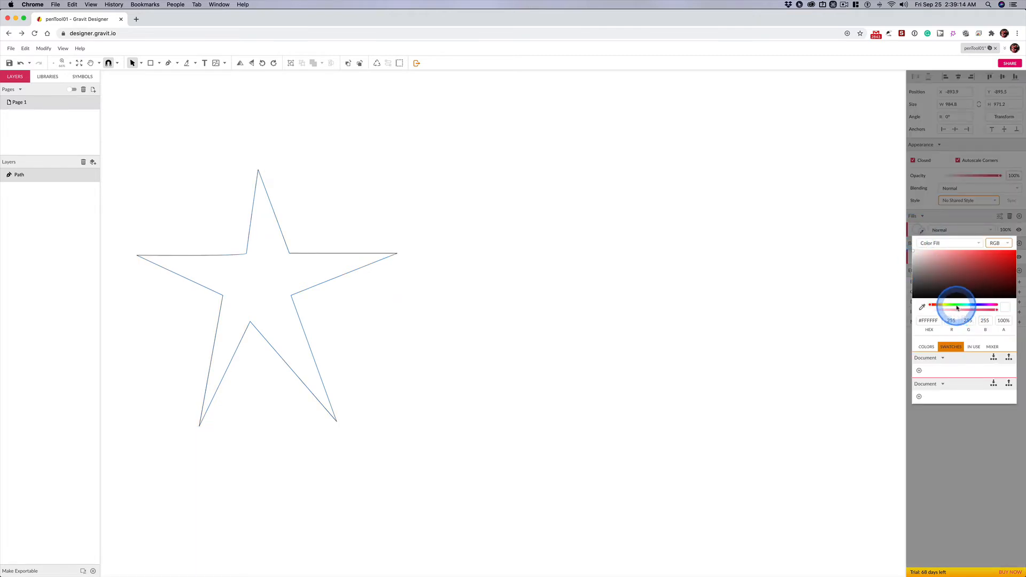
{"action": "left_click", "coordinate": [969, 265]}
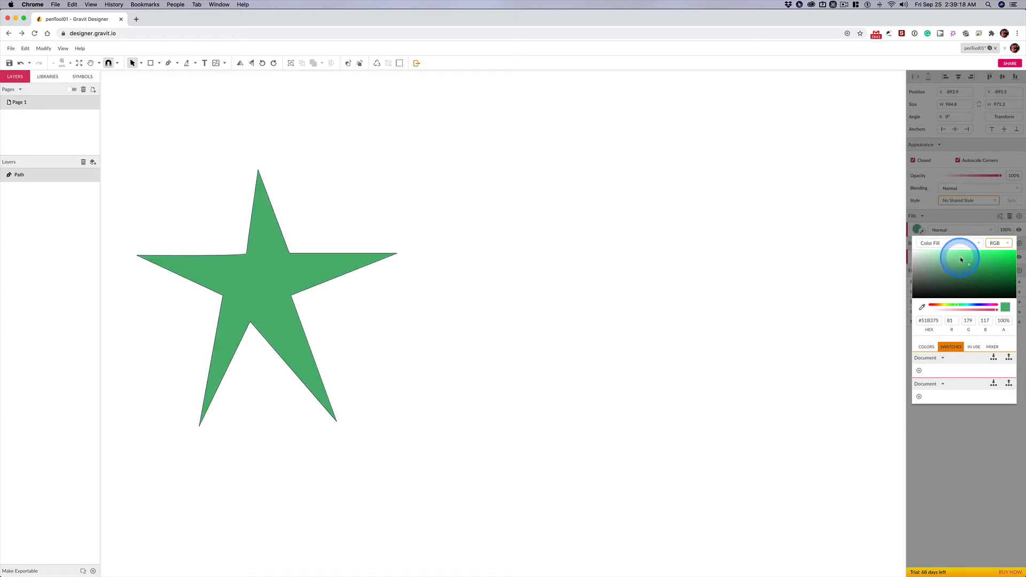
{"action": "left_click_drag", "start_coordinate": [961, 260], "coordinate": [960, 258]}
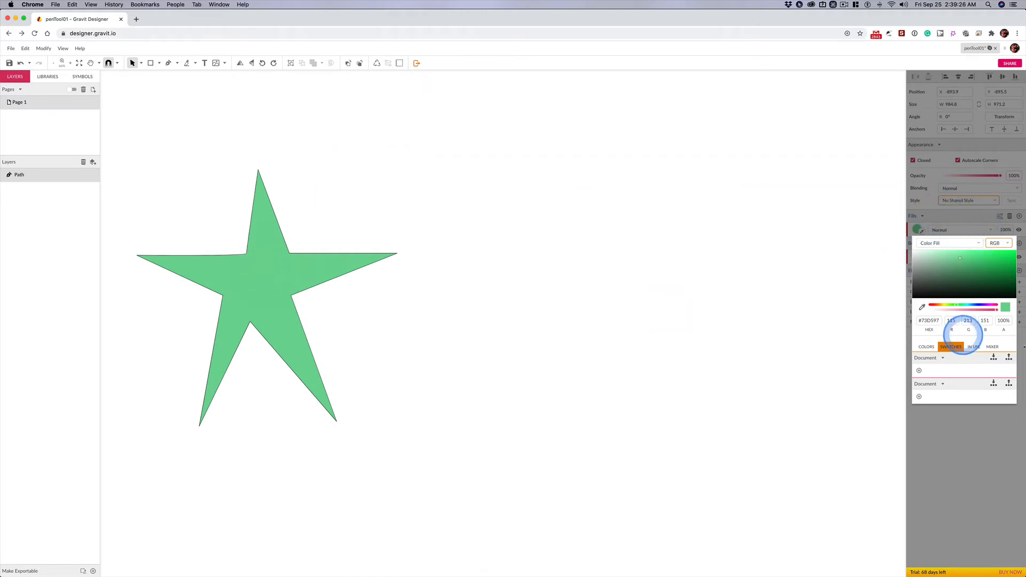
{"action": "left_click", "coordinate": [873, 267]}
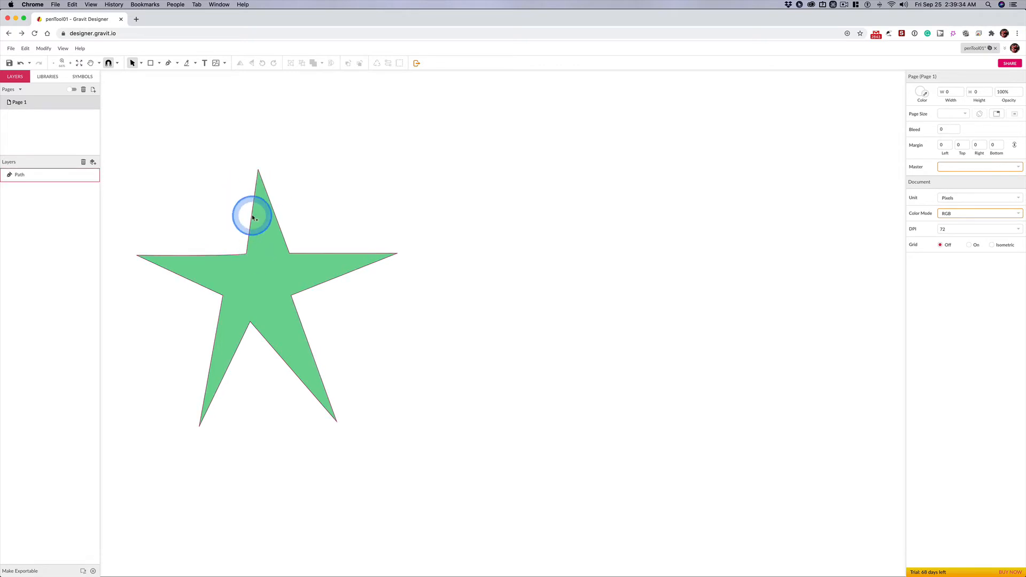
Select the star path, try thicker borders of up to 27, settle on a border width of 0 and deselect it.
{"action": "left_click", "coordinate": [247, 276]}
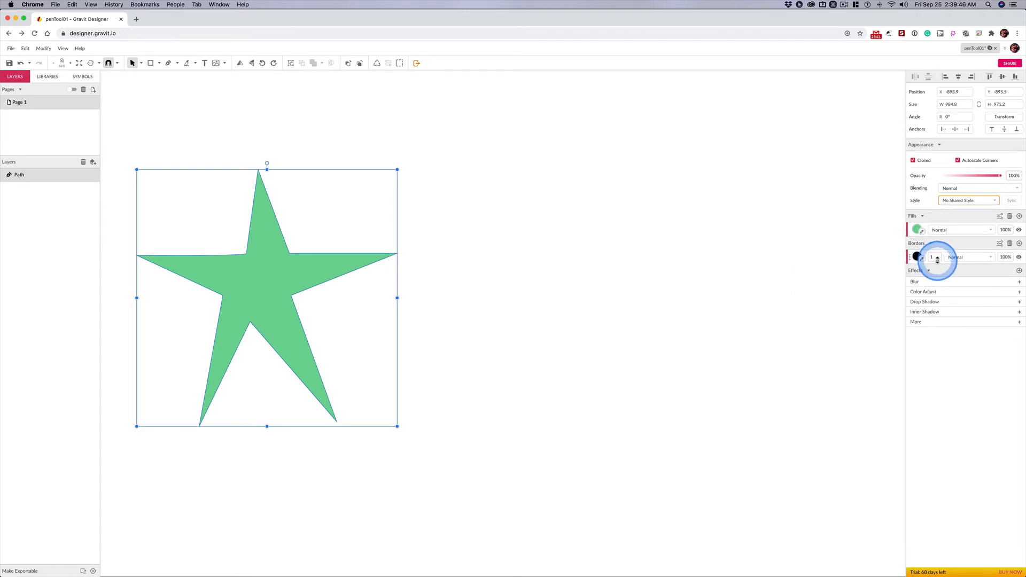
{"action": "key", "text": "ctrl"}
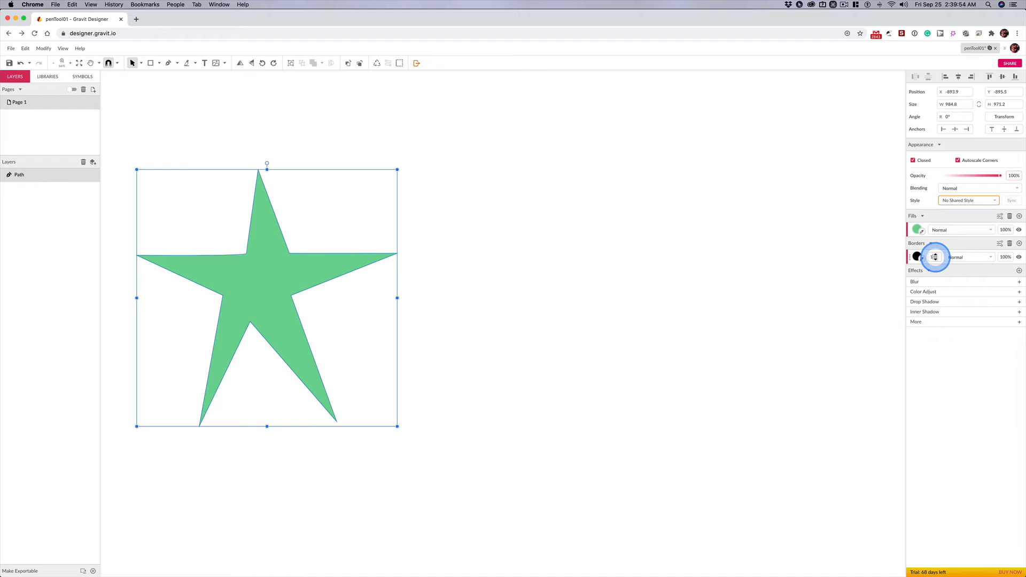
{"action": "key", "text": "ctrl"}
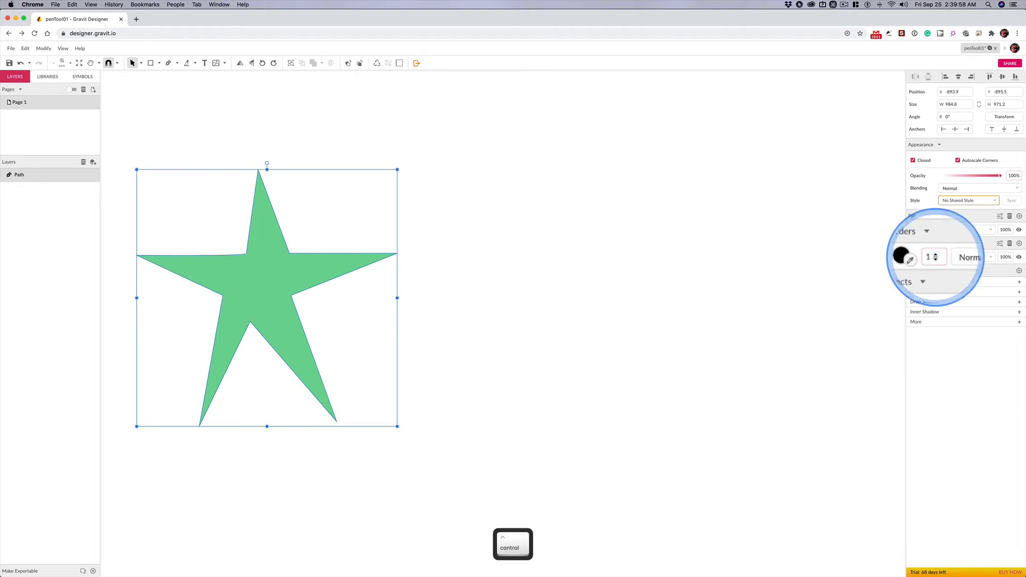
{"action": "scroll", "coordinate": [936, 257], "scroll_direction": "up", "scroll_amount": 5}
{"action": "scroll", "coordinate": [936, 257], "scroll_direction": "down", "scroll_amount": 5}
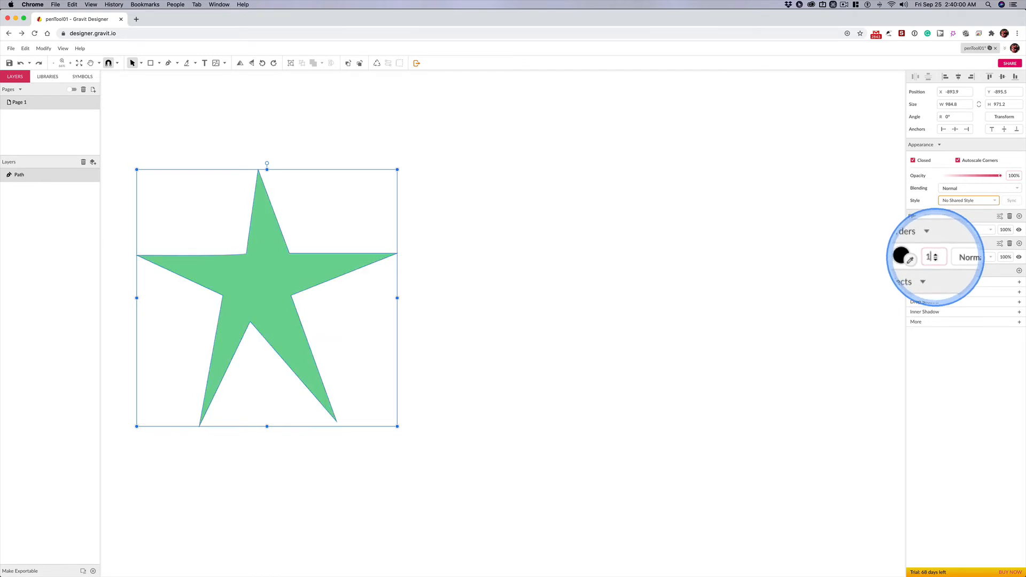
{"action": "scroll", "coordinate": [936, 257], "scroll_direction": "up", "scroll_amount": 14}
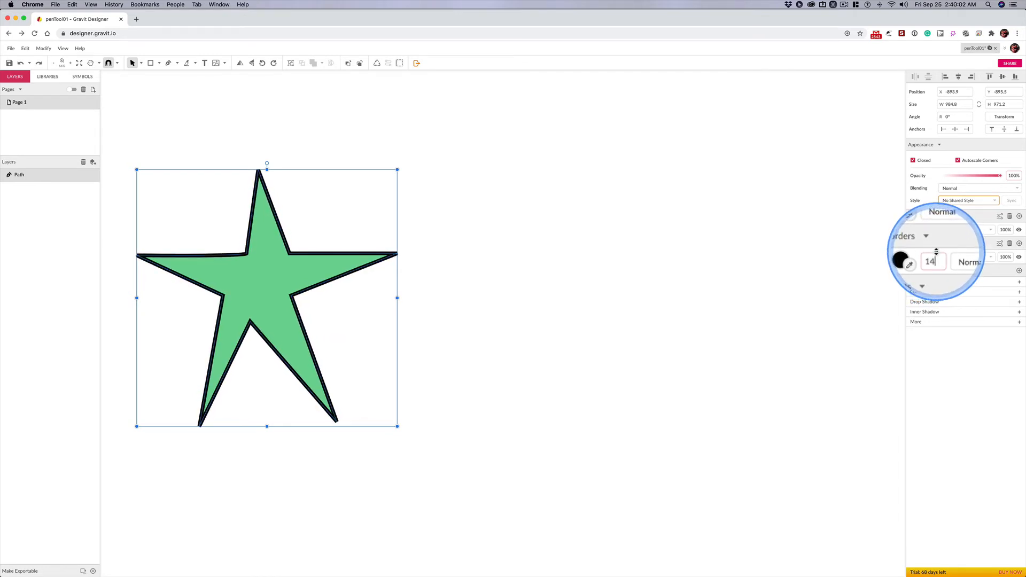
{"action": "scroll", "coordinate": [935, 254], "scroll_direction": "down", "scroll_amount": 14}
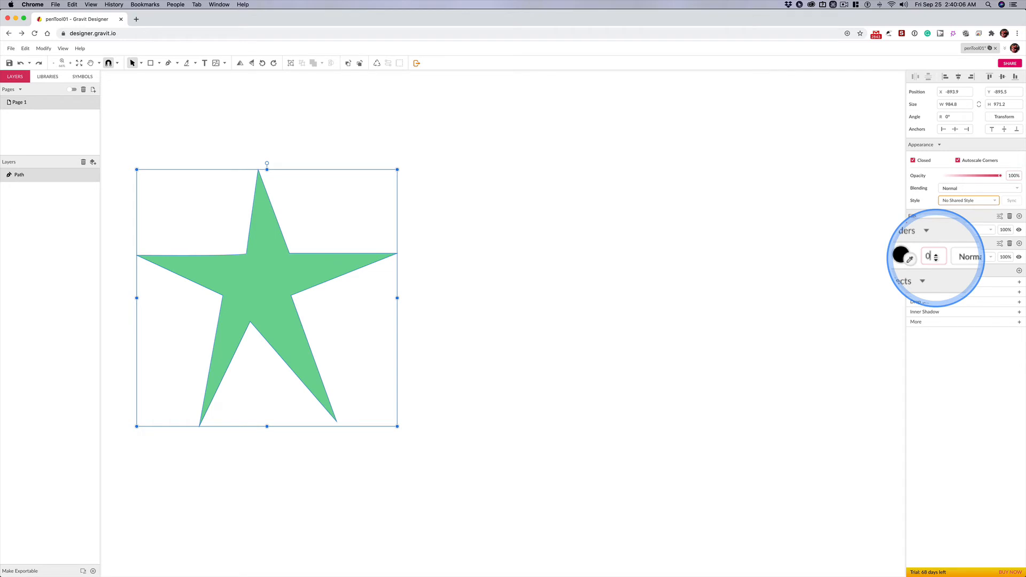
{"action": "scroll", "coordinate": [936, 257], "scroll_direction": "up", "scroll_amount": 15}
{"action": "scroll", "coordinate": [936, 258], "scroll_direction": "down", "scroll_amount": 14}
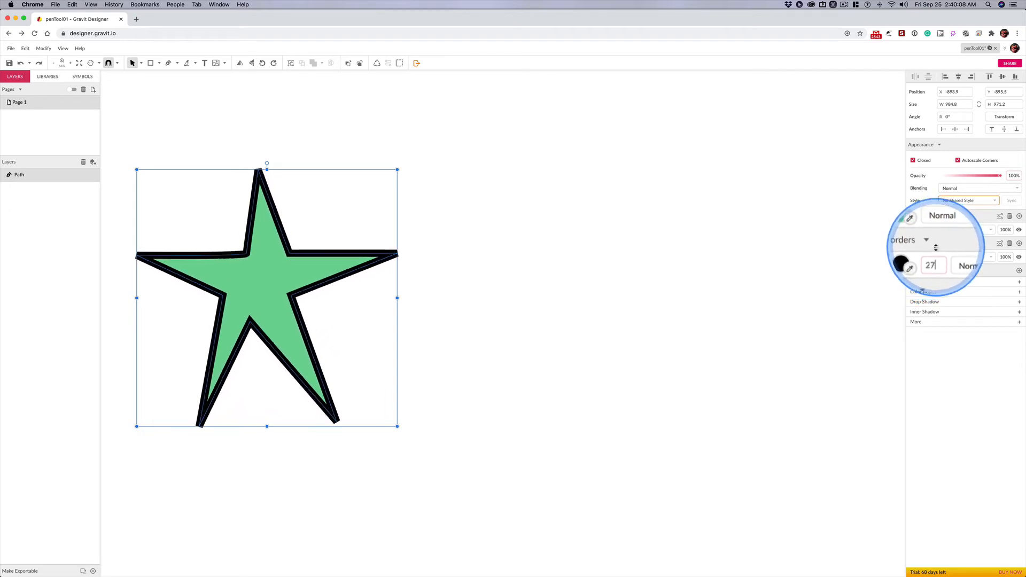
{"action": "scroll", "coordinate": [935, 257], "scroll_direction": "down", "scroll_amount": 1}
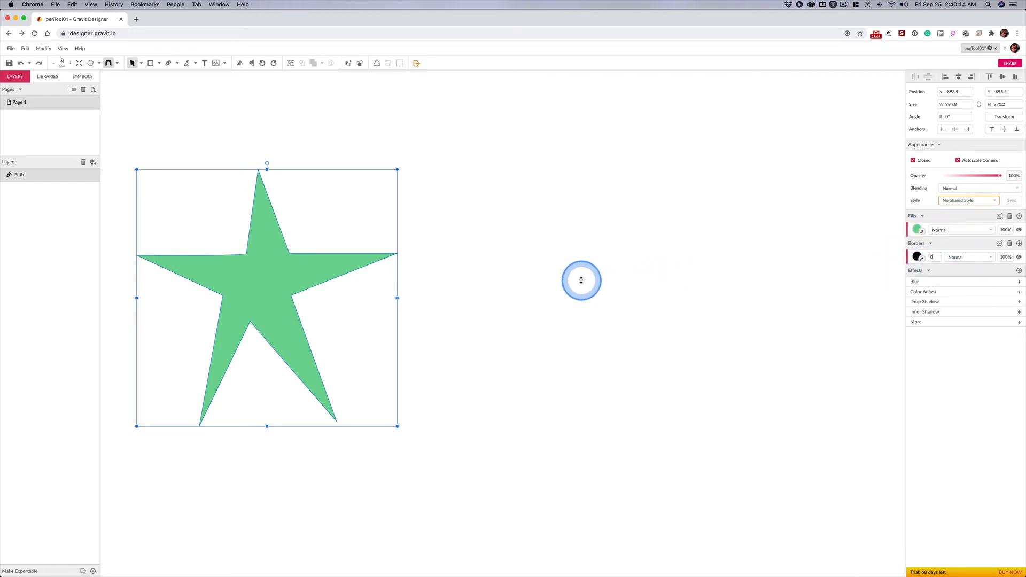
{"action": "left_click_drag", "start_coordinate": [581, 280], "coordinate": [510, 258]}
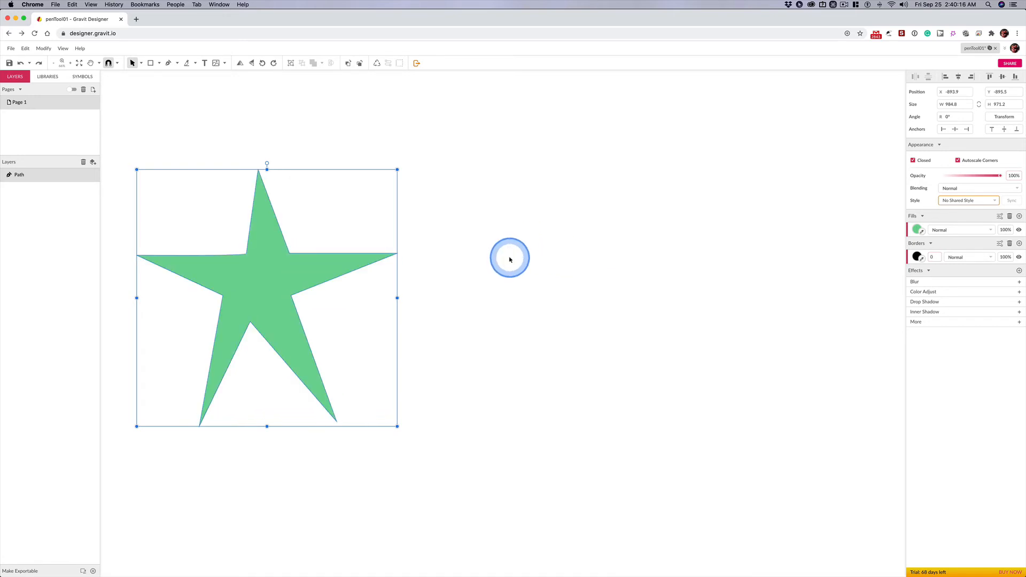
{"action": "left_click", "coordinate": [484, 207]}
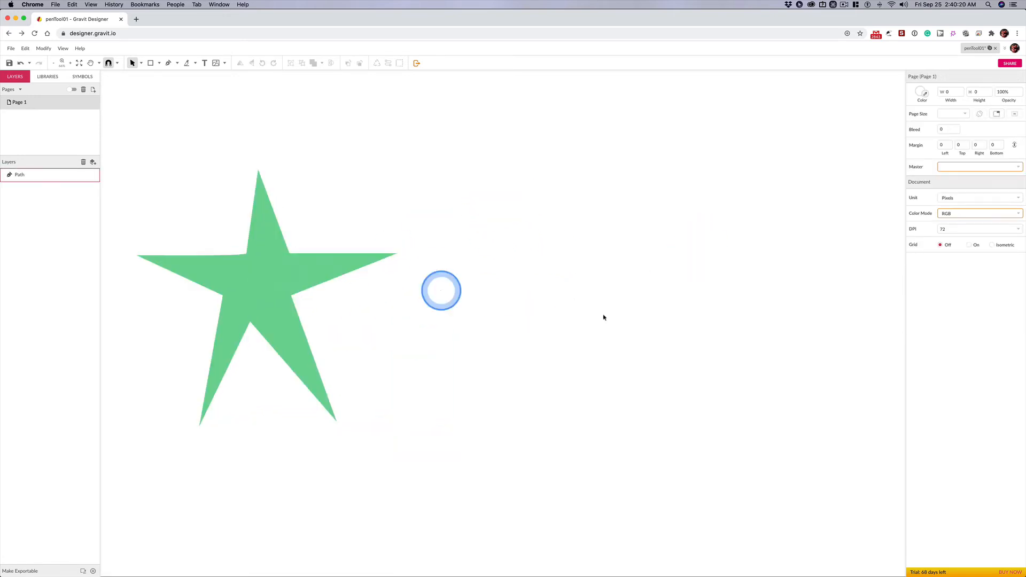
Move the whole star up and to the right, to about X -641, Y -1065.
{"action": "left_click_drag", "start_coordinate": [252, 283], "coordinate": [371, 243]}
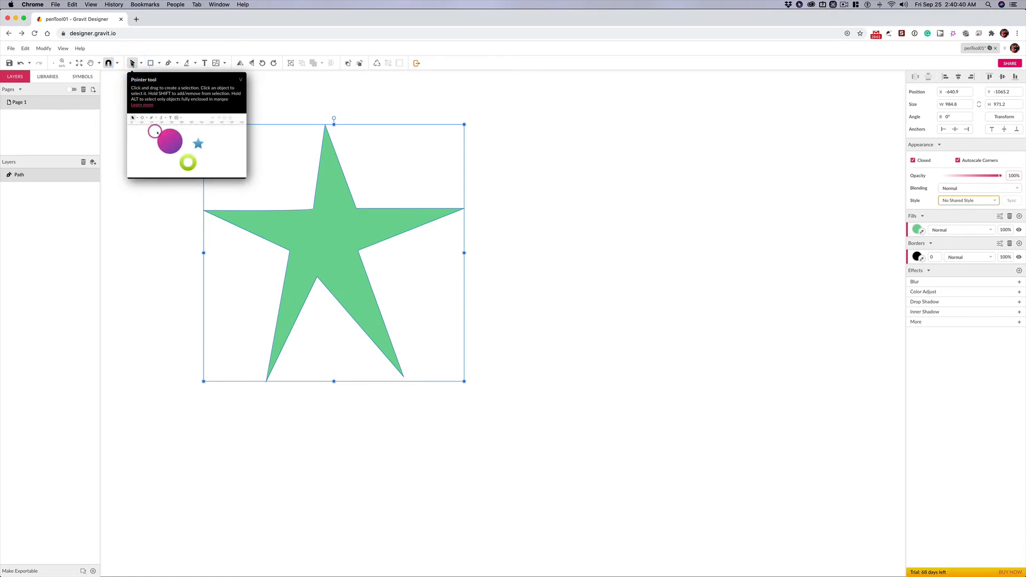
Look up the Subselect tool's description and shortcut among the selection tools.
{"action": "left_click", "coordinate": [142, 64]}
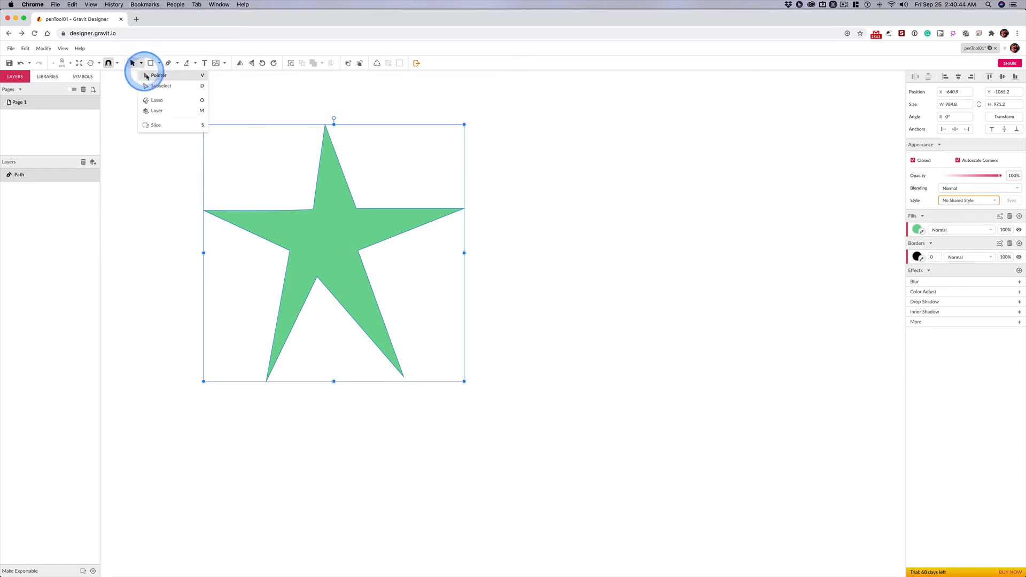
{"action": "mouse_move", "coordinate": [152, 86]}
{"action": "key", "text": "ctrl"}
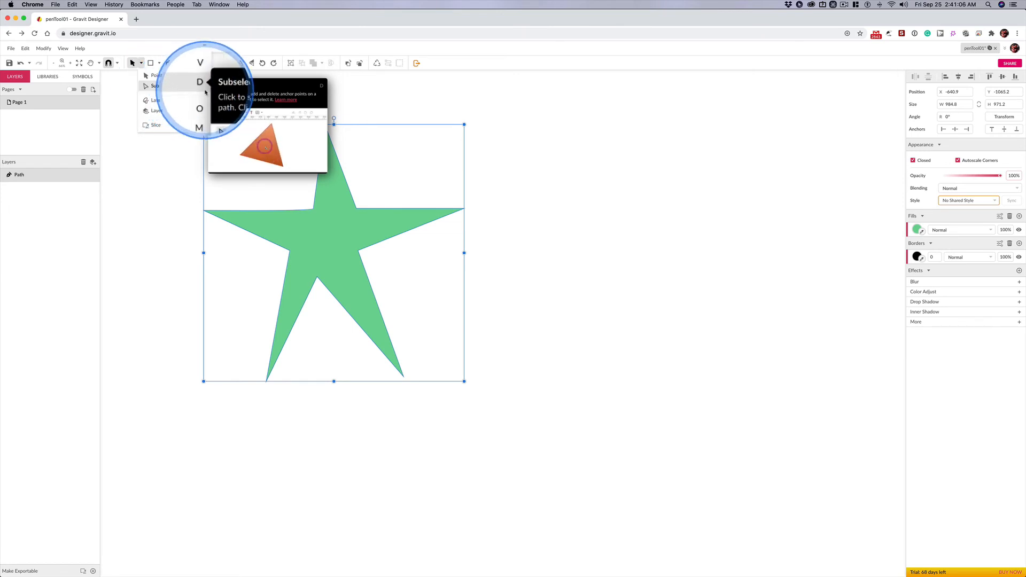
{"action": "left_click", "coordinate": [617, 209]}
Switch the star to anchor-point editing and raise its top tip to about X -176, Y -1127.
{"action": "left_click", "coordinate": [339, 200]}
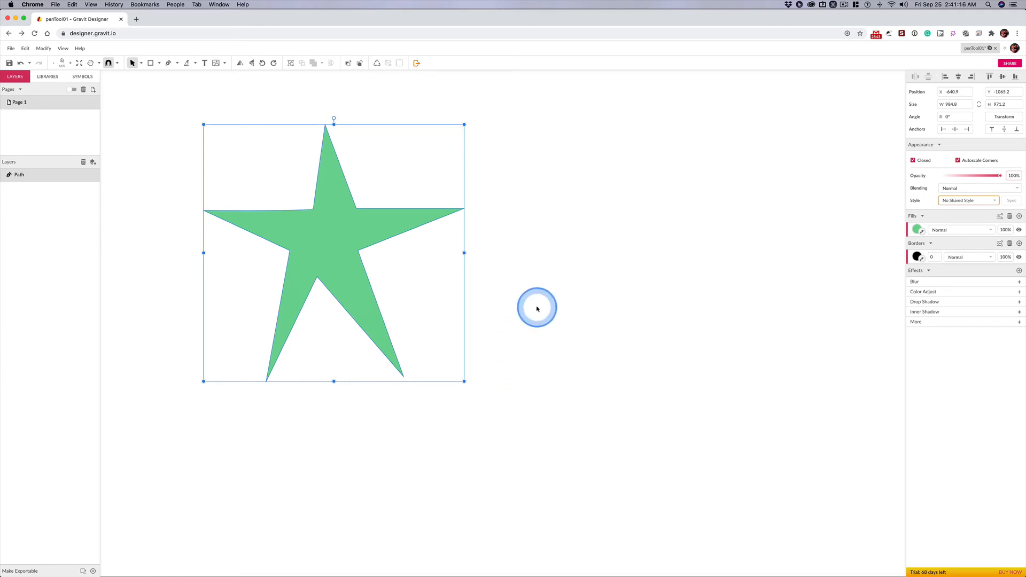
{"action": "key", "text": "Return"}
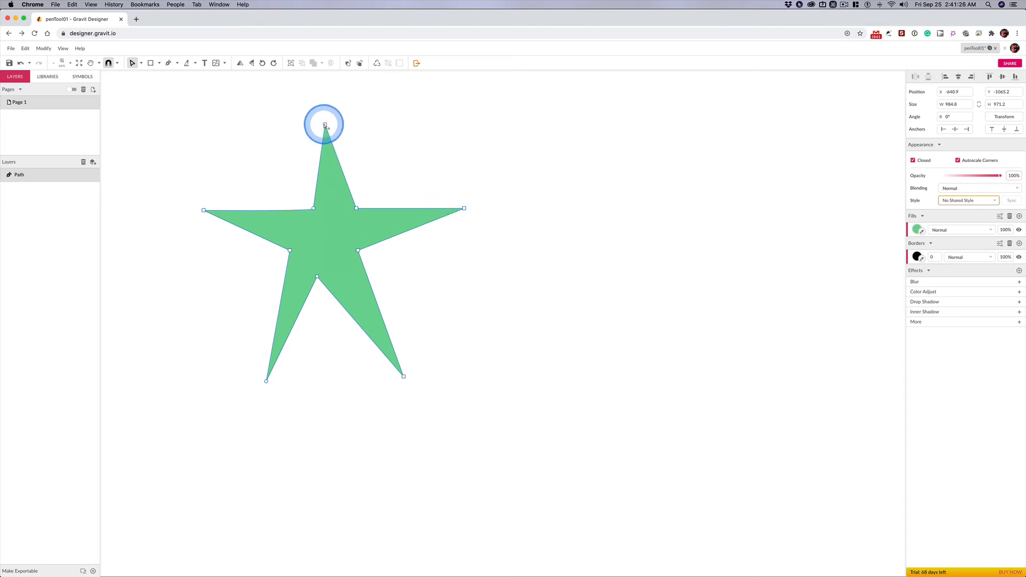
{"action": "left_click", "coordinate": [325, 126]}
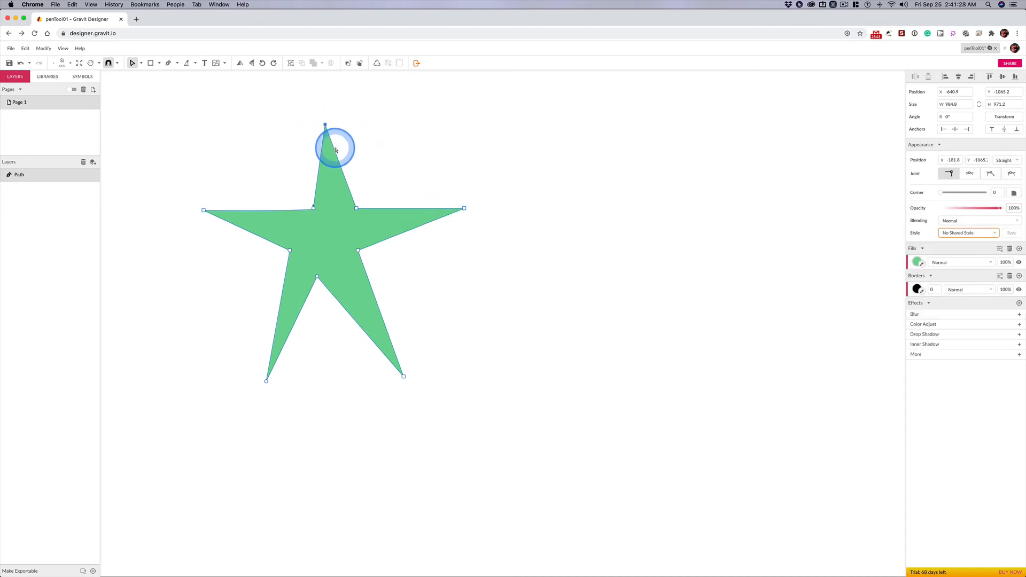
{"action": "mouse_move", "coordinate": [325, 126]}
{"action": "left_mouse_down"}
{"action": "mouse_move", "coordinate": [321, 112]}
{"action": "mouse_move", "coordinate": [358, 114]}
{"action": "mouse_move", "coordinate": [306, 107]}
{"action": "mouse_move", "coordinate": [327, 108]}
{"action": "left_mouse_up"}
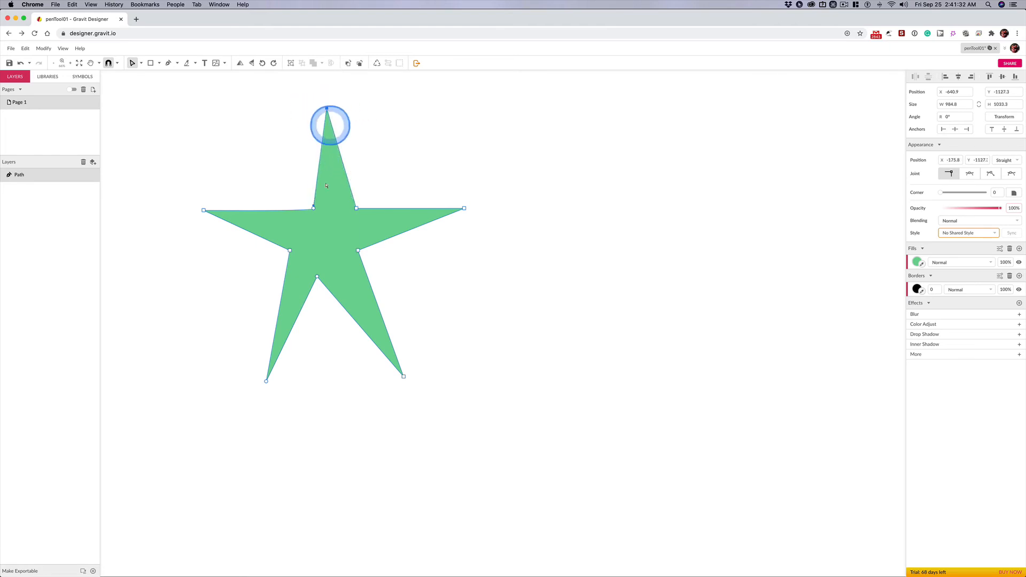
Pull the star's two upper inner anchors and lower-right inner anchor toward the center, and raise the right tip to about X 327, Y -855.
{"action": "left_click_drag", "start_coordinate": [314, 208], "coordinate": [344, 203]}
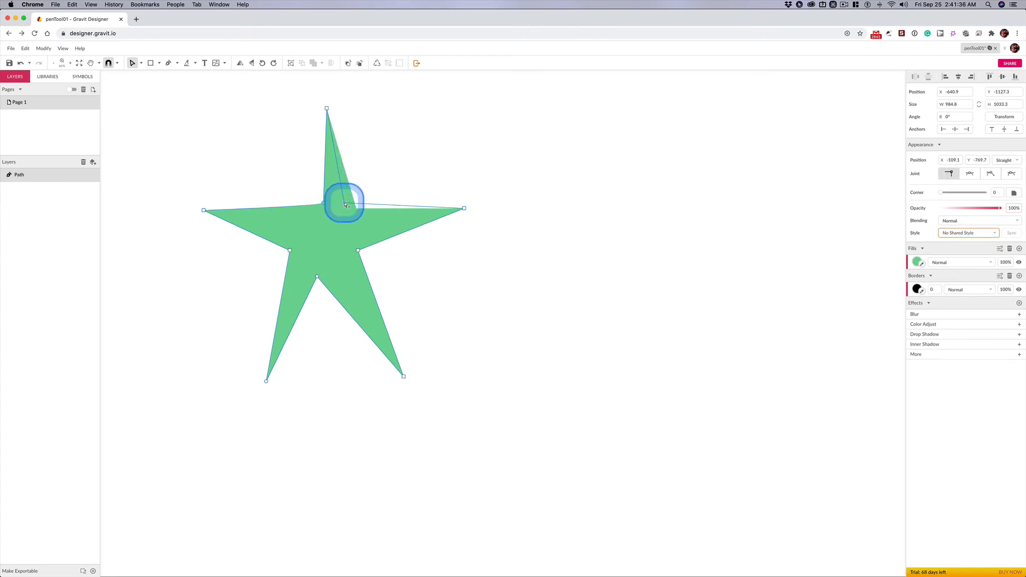
{"action": "left_click", "coordinate": [464, 208]}
{"action": "left_click_drag", "start_coordinate": [464, 209], "coordinate": [459, 181]}
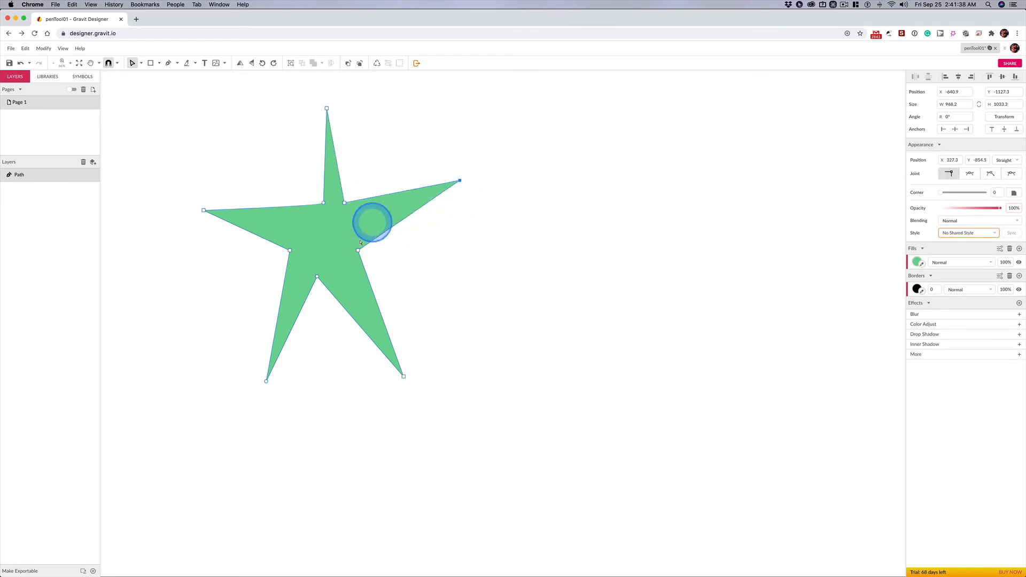
{"action": "left_click_drag", "start_coordinate": [357, 250], "coordinate": [347, 219]}
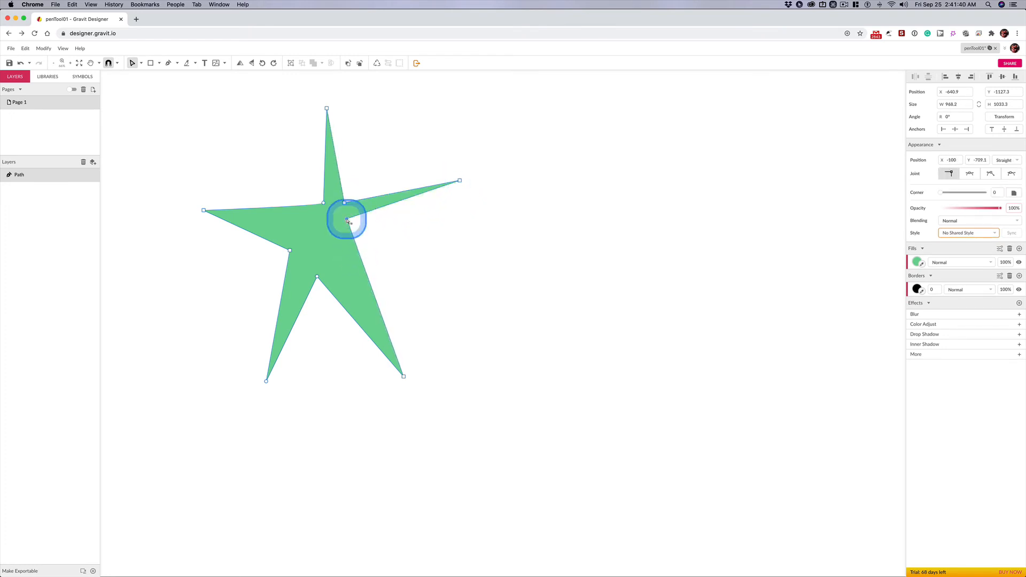
Pull the bottom and left inner anchors toward the center, extend the lower-left tip to about X -488, Y 67, and deselect the star.
{"action": "left_click_drag", "start_coordinate": [316, 277], "coordinate": [329, 229]}
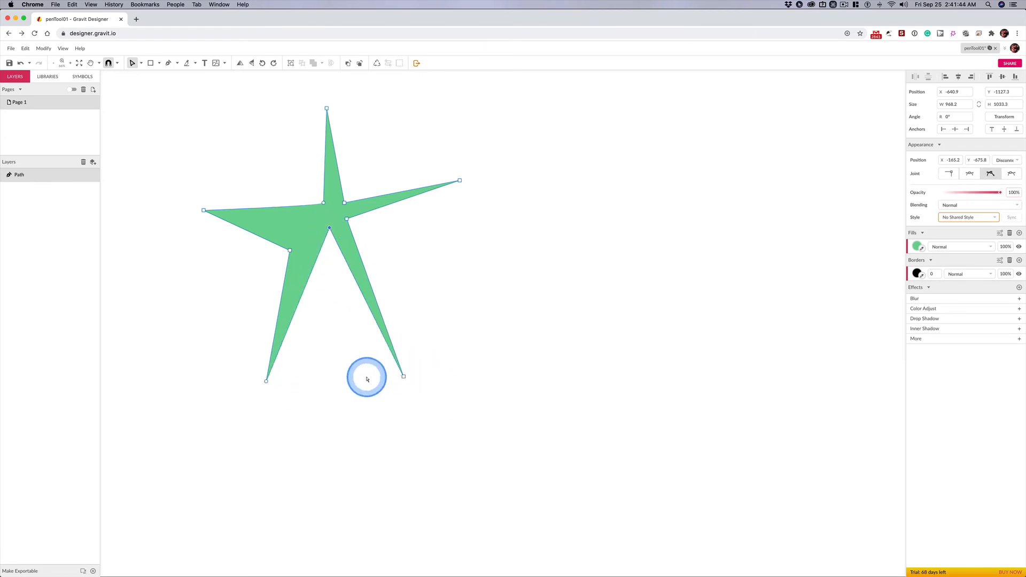
{"action": "left_click_drag", "start_coordinate": [266, 383], "coordinate": [244, 424]}
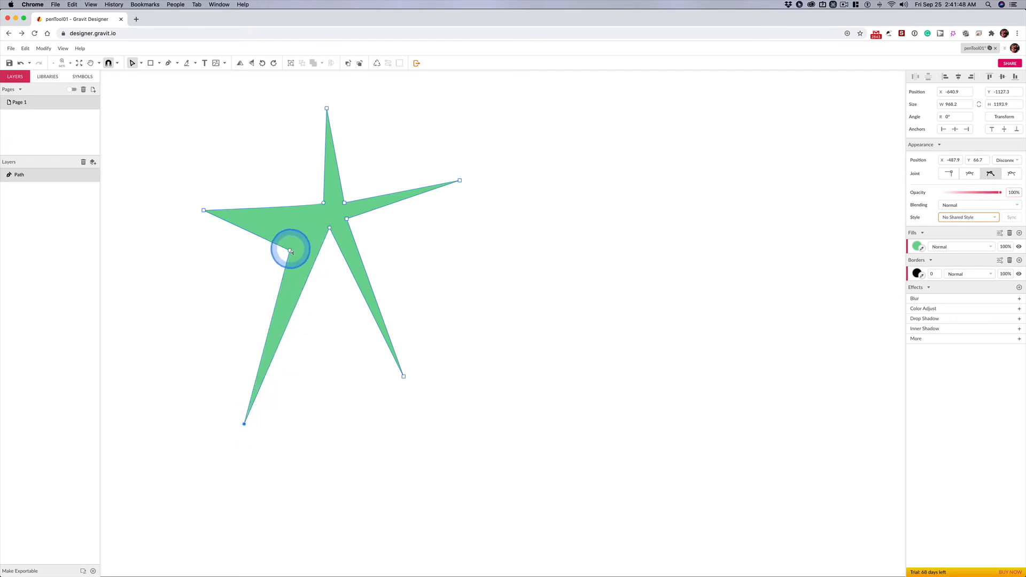
{"action": "left_click_drag", "start_coordinate": [290, 251], "coordinate": [316, 217]}
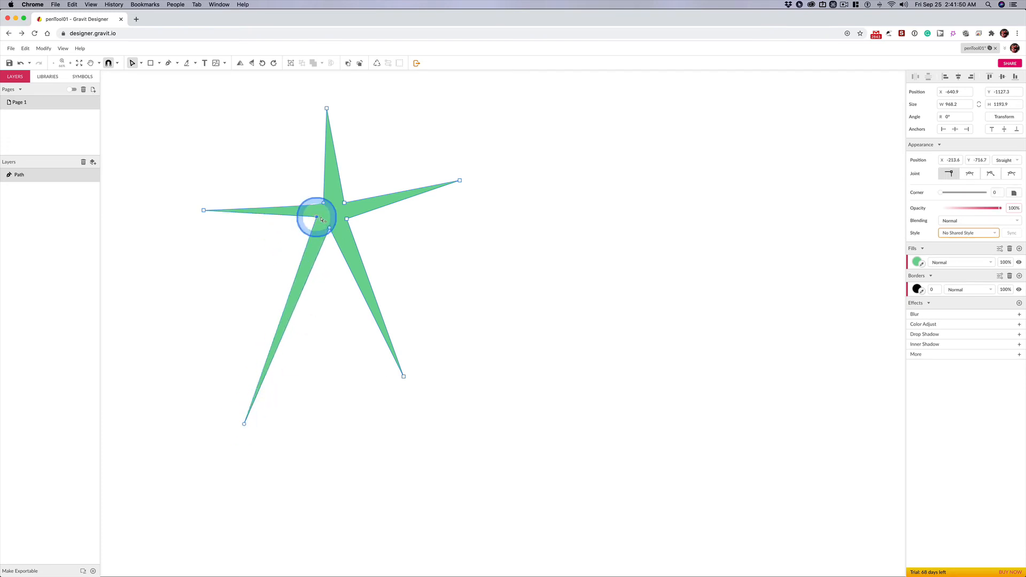
{"action": "left_click", "coordinate": [519, 256]}
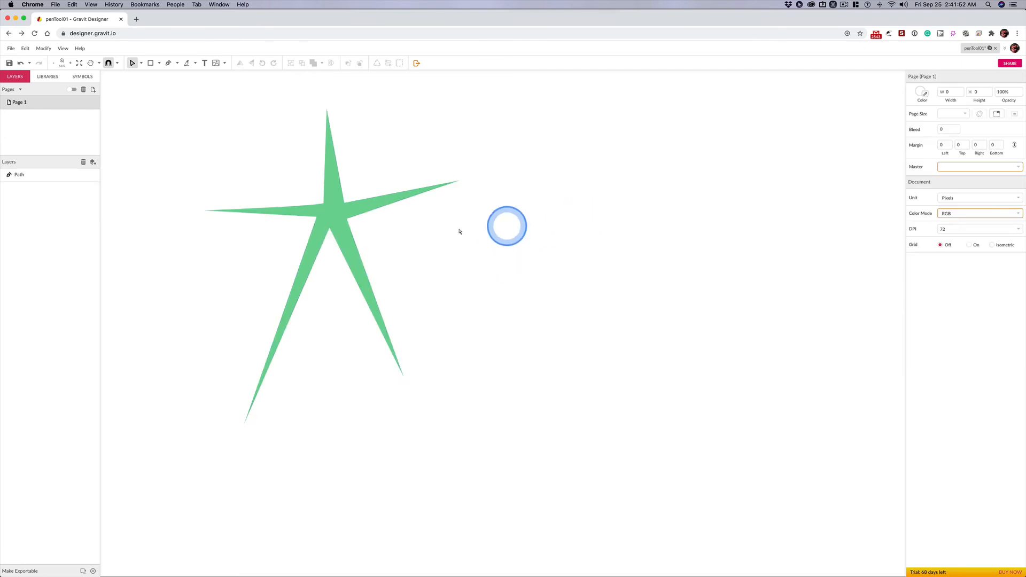
Tighten the star's upper-left and three lower inner anchors, move the top tip to about X -118, Y -1176, and deselect the star.
{"action": "left_click", "coordinate": [335, 218]}
{"action": "left_click_drag", "start_coordinate": [345, 232], "coordinate": [322, 228]}
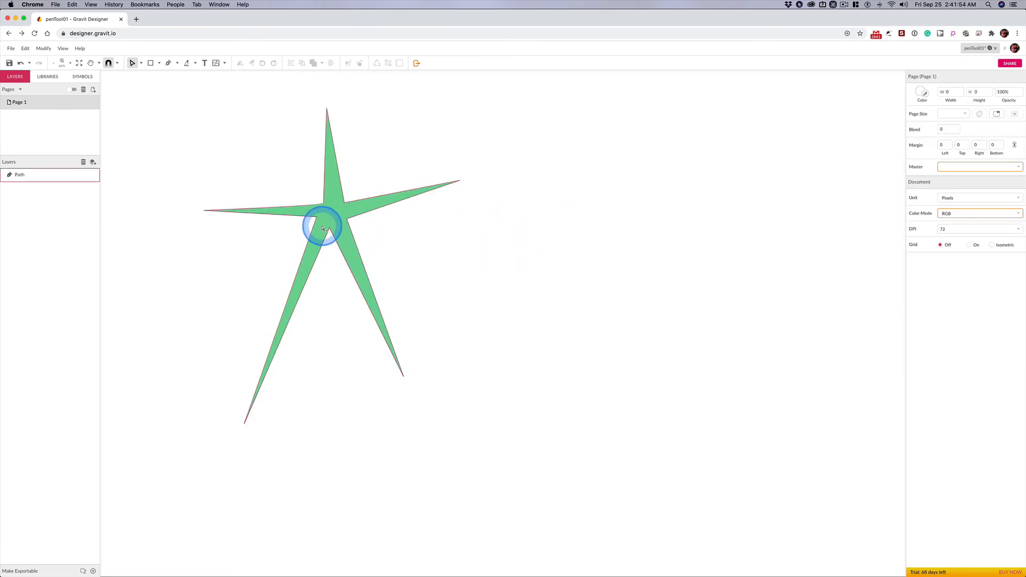
{"action": "left_click", "coordinate": [317, 219]}
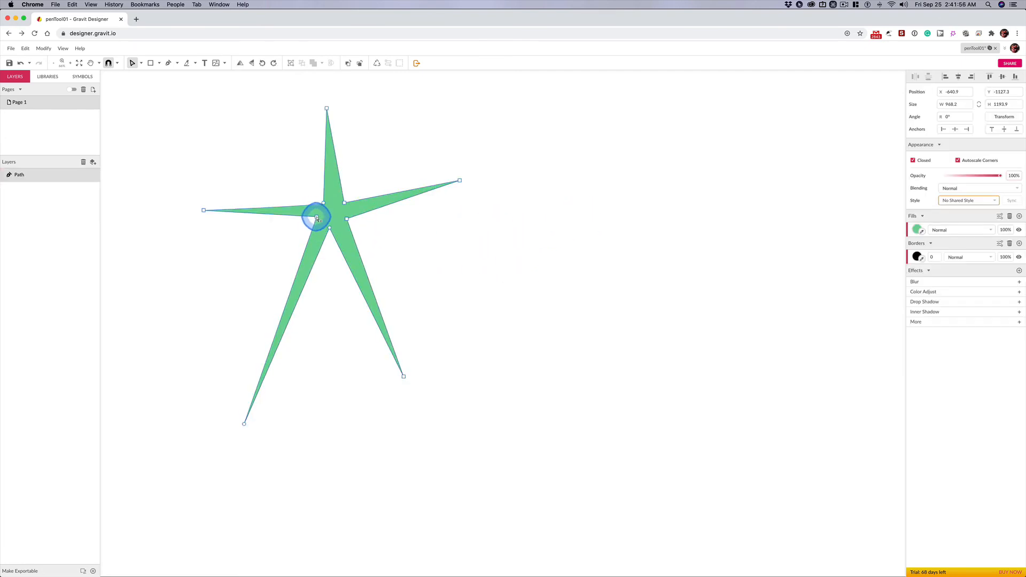
{"action": "left_click", "coordinate": [317, 219]}
{"action": "left_click_drag", "start_coordinate": [324, 217], "coordinate": [330, 202]}
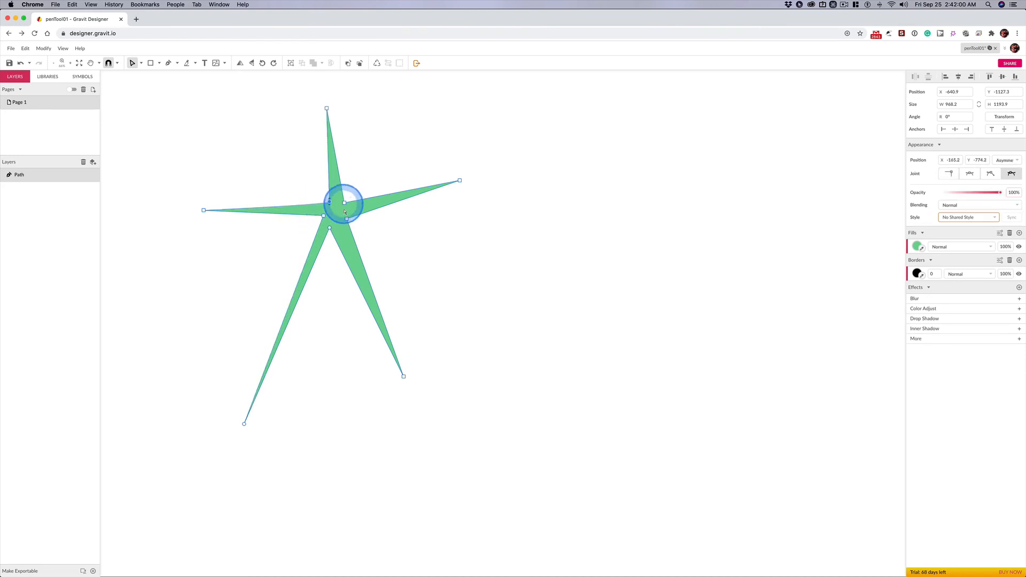
{"action": "left_click", "coordinate": [330, 228]}
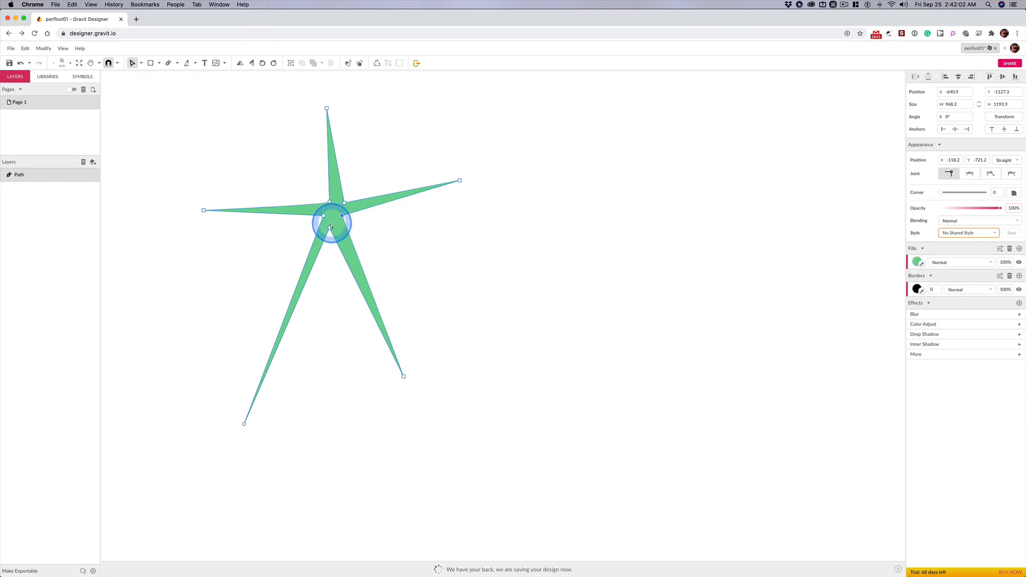
{"action": "left_click_drag", "start_coordinate": [329, 230], "coordinate": [336, 225]}
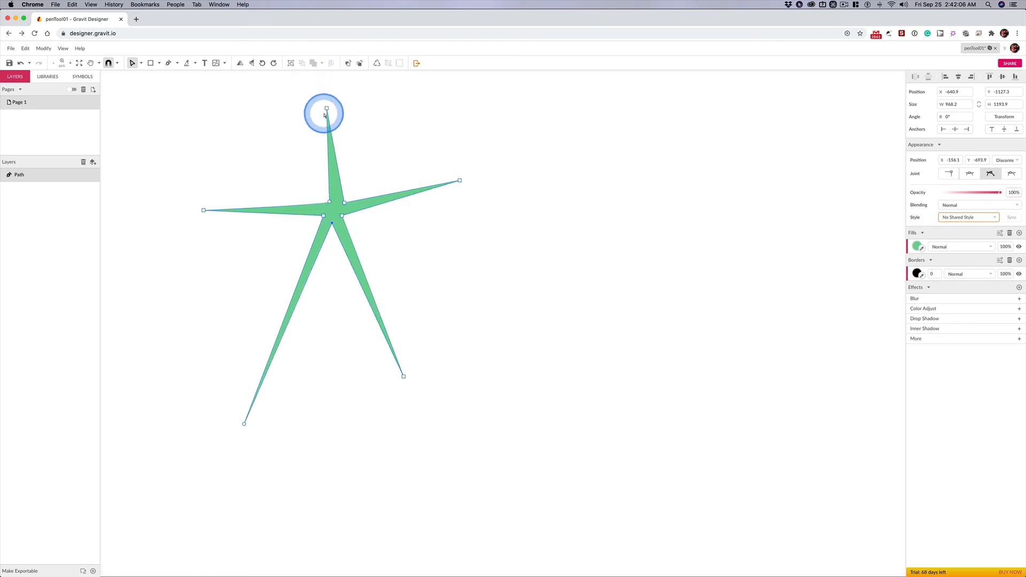
{"action": "left_click_drag", "start_coordinate": [326, 108], "coordinate": [343, 95]}
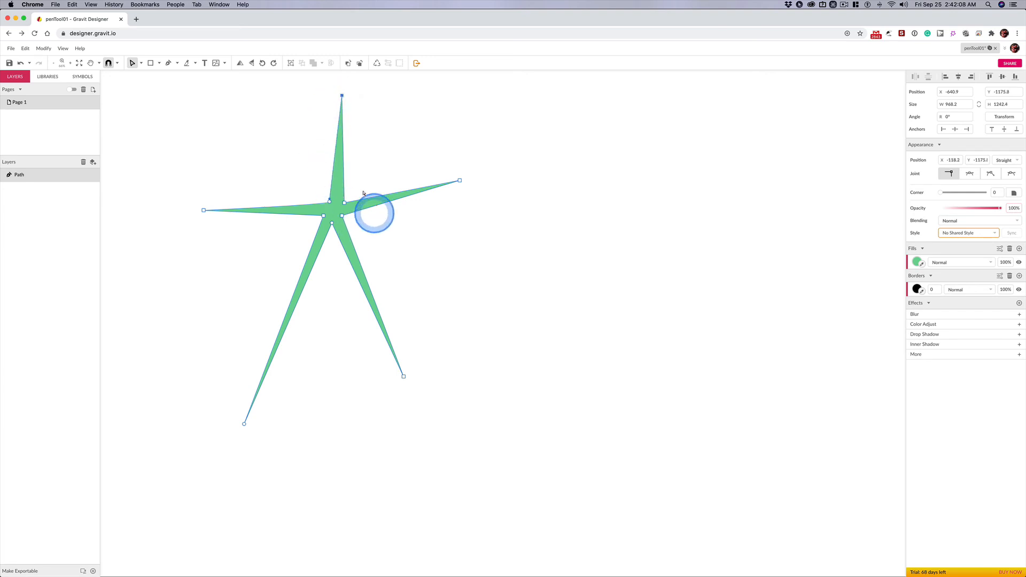
{"action": "left_click", "coordinate": [489, 277]}
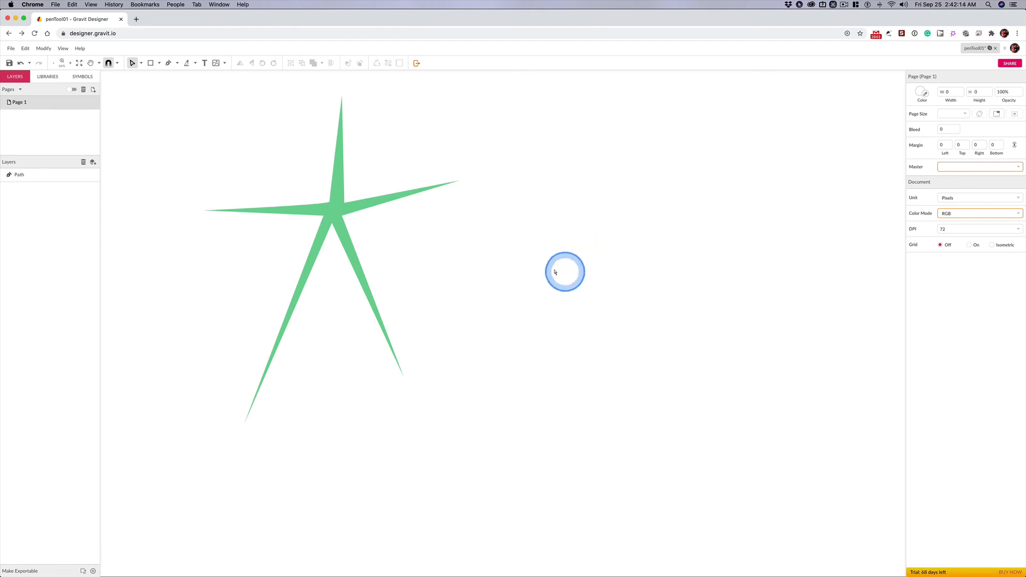
Fine-tune the upper-right inner anchor, shift the bottom inner anchor to about X -152, Y -694, and deselect the star.
{"action": "left_click", "coordinate": [344, 205]}
{"action": "left_click", "coordinate": [344, 204]}
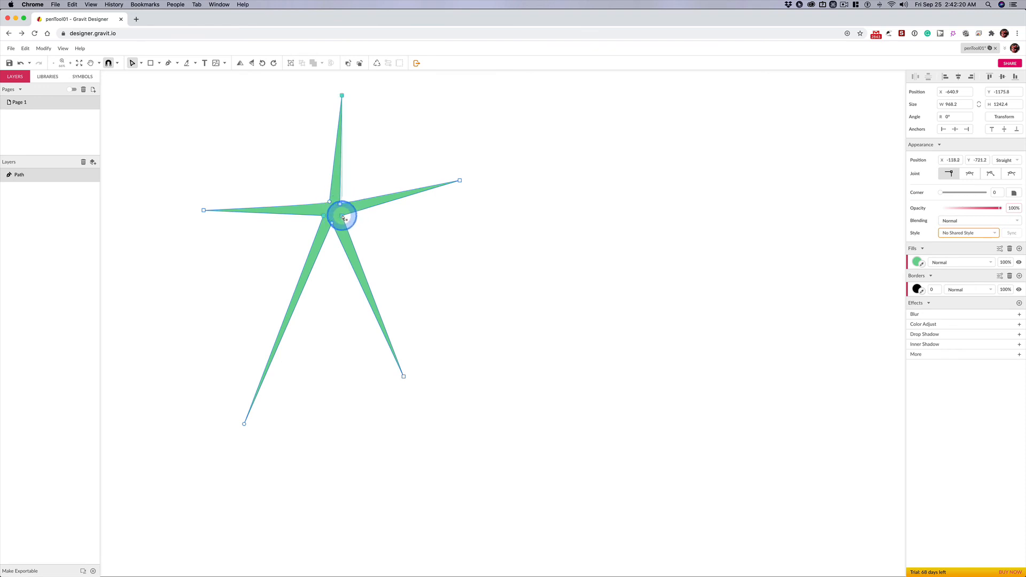
{"action": "left_click", "coordinate": [333, 222]}
{"action": "left_click", "coordinate": [332, 225]}
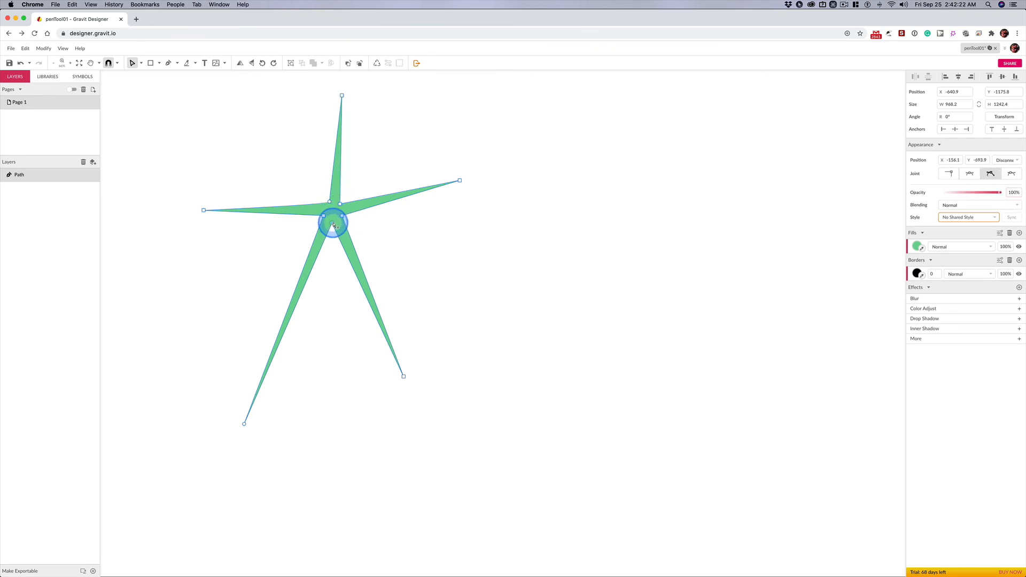
{"action": "left_click_drag", "start_coordinate": [333, 224], "coordinate": [334, 223]}
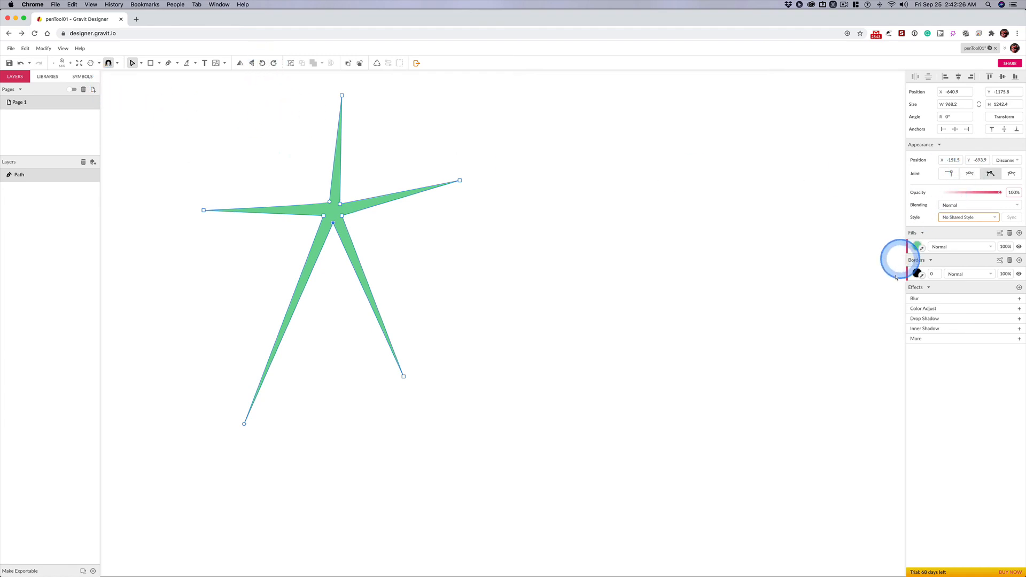
{"action": "left_click", "coordinate": [637, 260]}
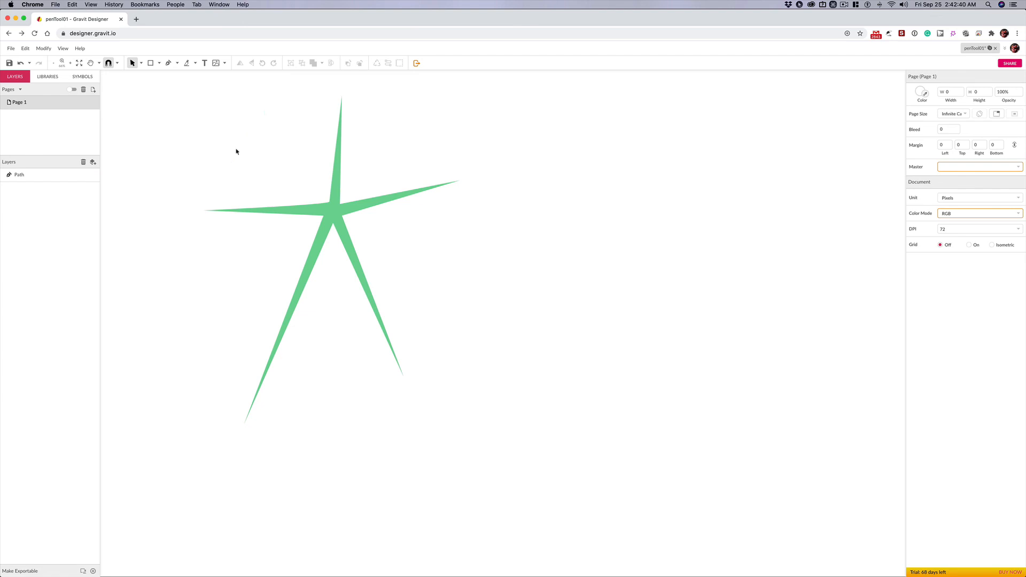
Select the star as a whole object with the Pointer tool to examine its bounding box, and deselect it.
{"action": "left_click", "coordinate": [333, 213]}
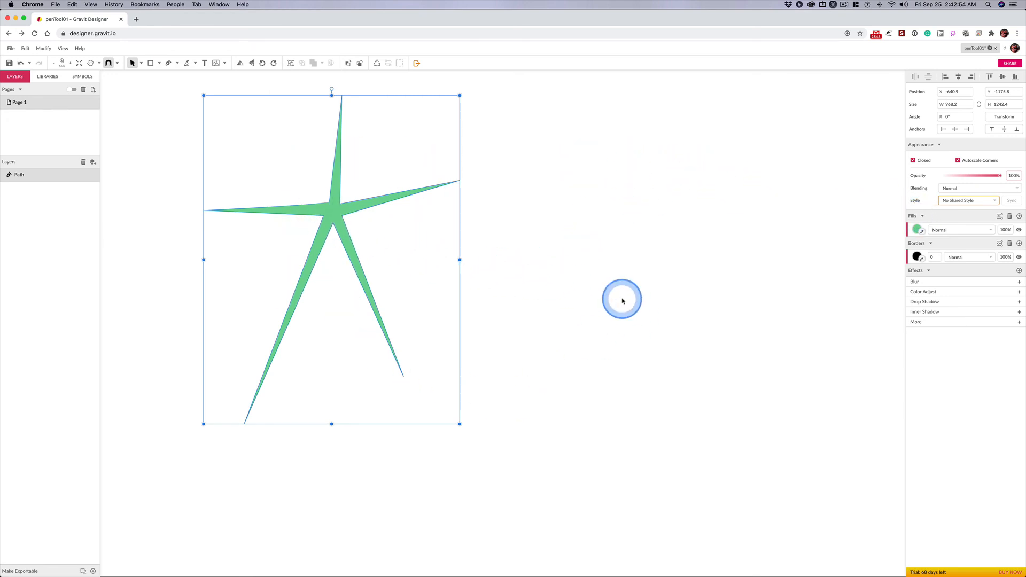
{"action": "left_click", "coordinate": [629, 273]}
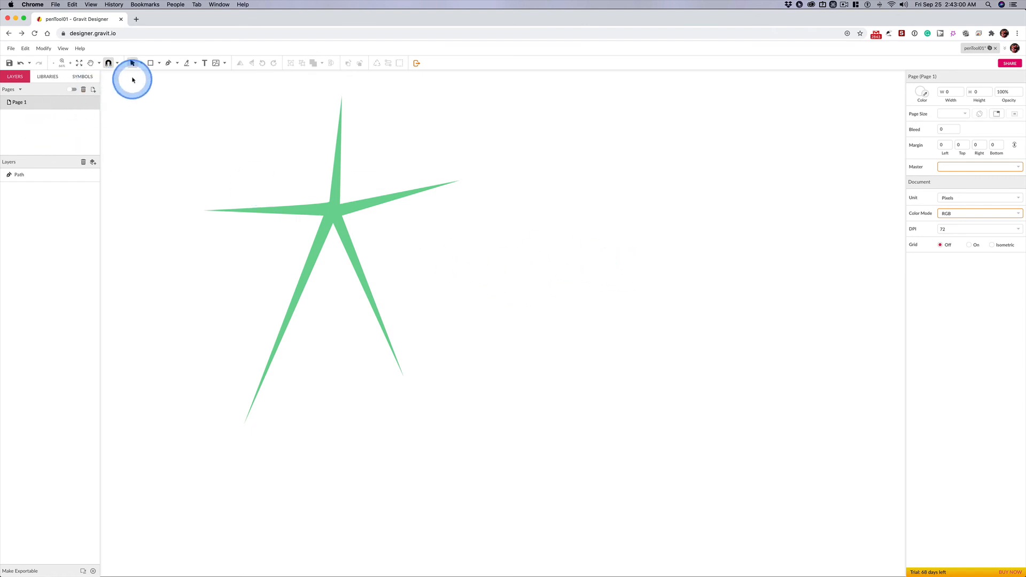
With the Subselect tool, move the right and lower-right tips together up and outward, making the star about 1017 px wide.
{"action": "mouse_move", "coordinate": [133, 63]}
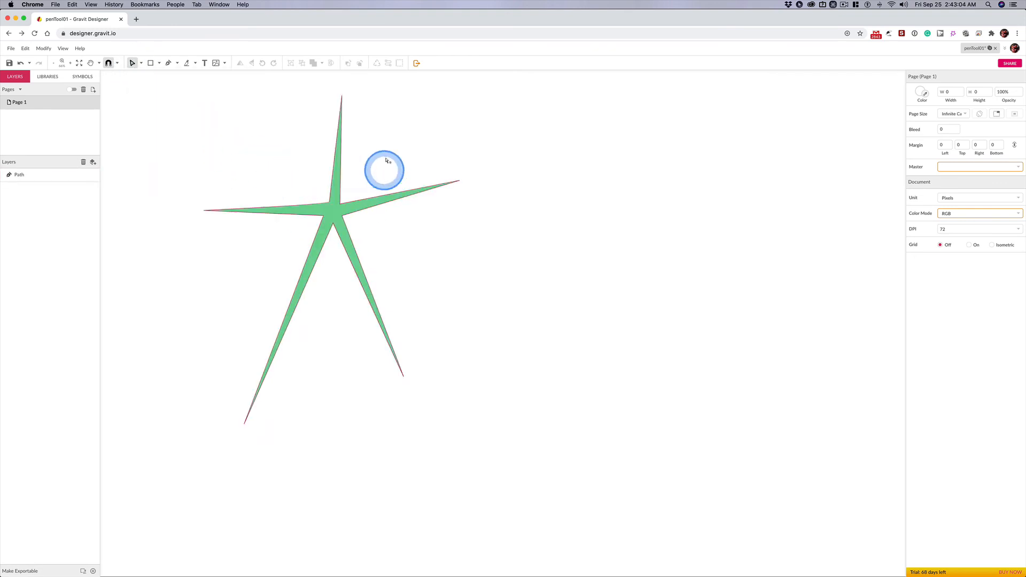
{"action": "left_click", "coordinate": [338, 219]}
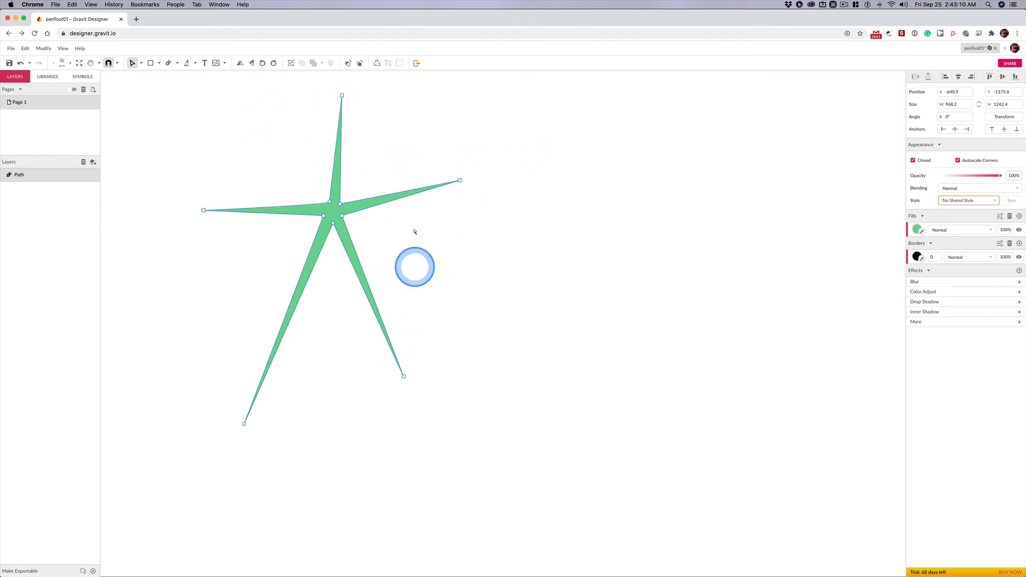
{"action": "left_click_drag", "start_coordinate": [514, 137], "coordinate": [400, 394]}
{"action": "left_click_drag", "start_coordinate": [459, 181], "coordinate": [472, 162]}
{"action": "left_click_drag", "start_coordinate": [609, 335], "coordinate": [591, 422]}
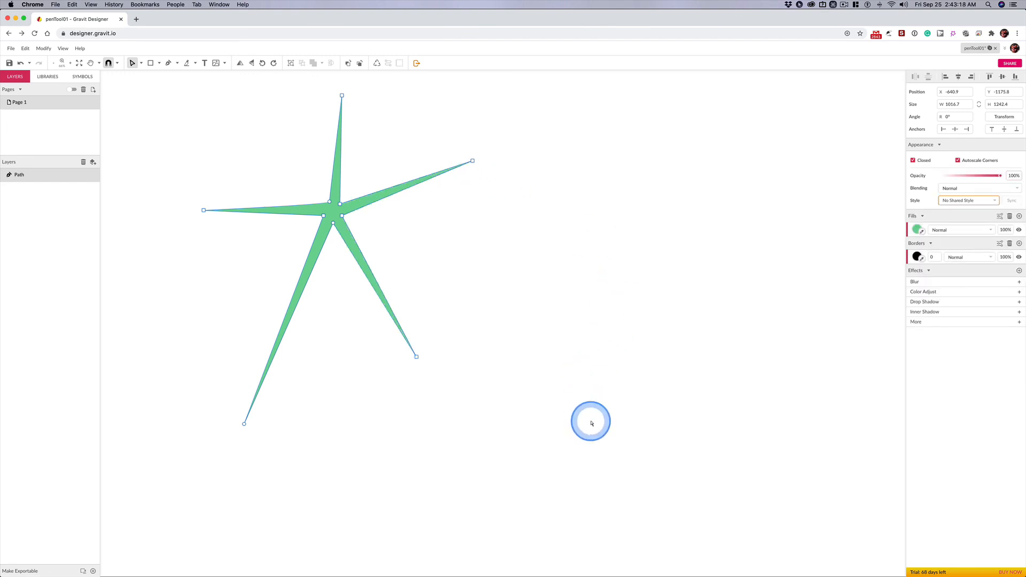